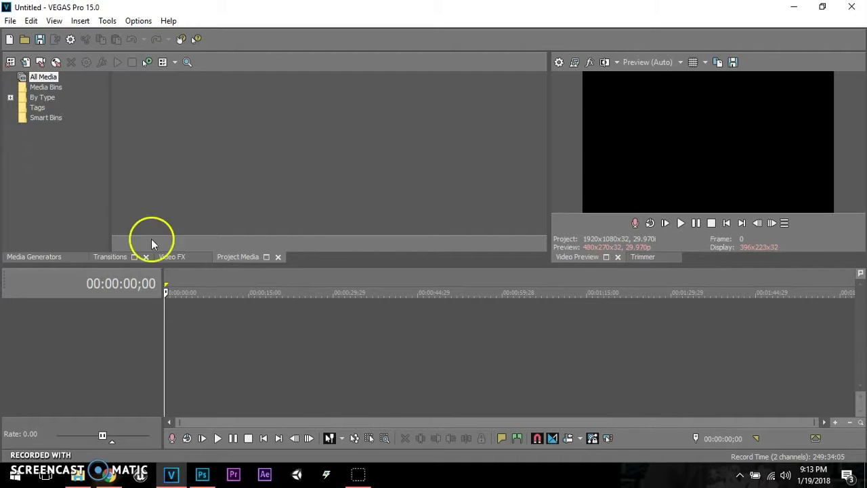
# Drag the jigsaw JPG from Documents > YouTube Videos onto the VEGAS timeline.
pyautogui.click(77, 477)
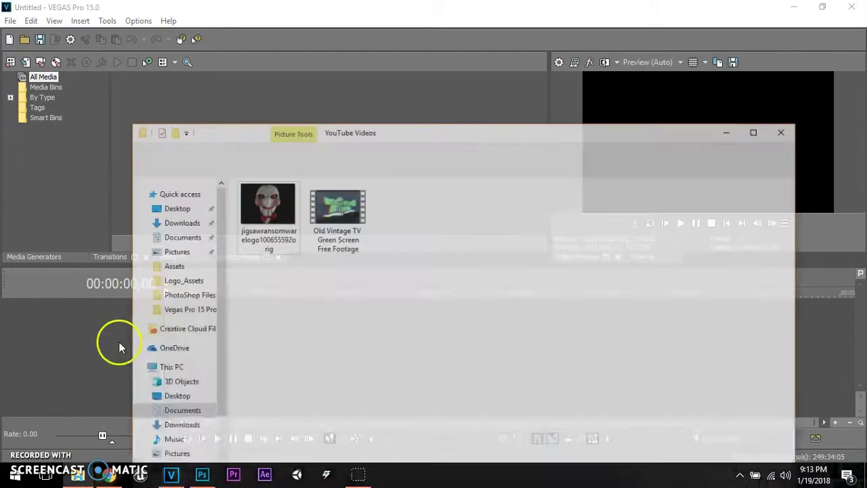
pyautogui.click(383, 192)
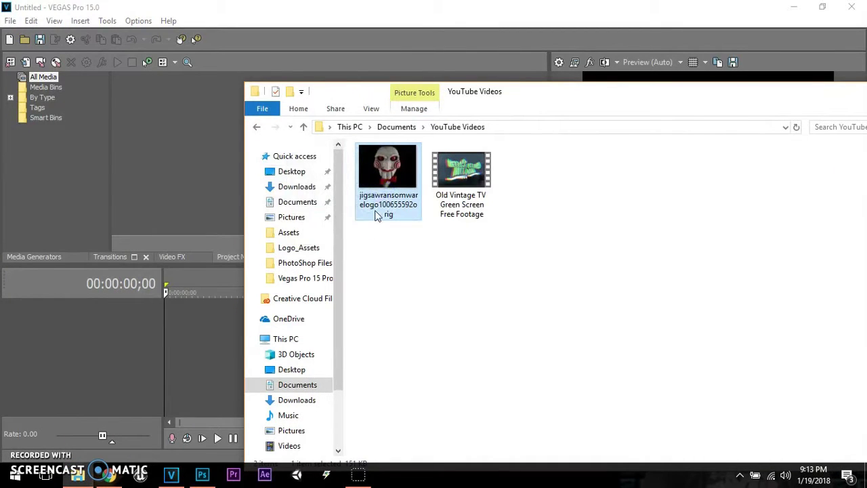
pyautogui.moveTo(378, 214)
pyautogui.mouseDown()
pyautogui.moveTo(194, 319)
pyautogui.moveTo(177, 320)
pyautogui.mouseUp()
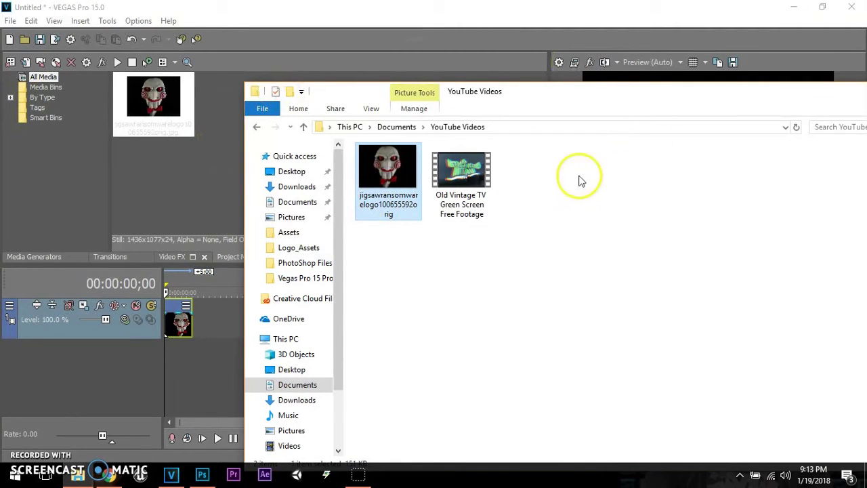
pyautogui.click(440, 157)
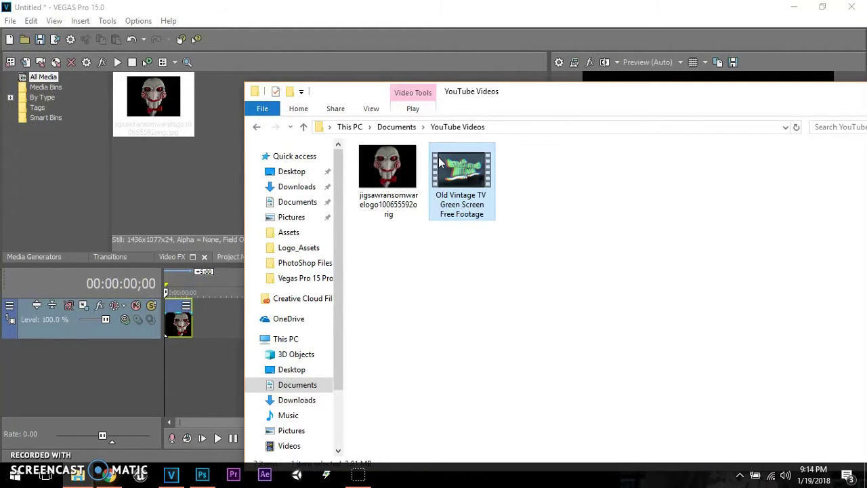
pyautogui.rightClick(55, 335)
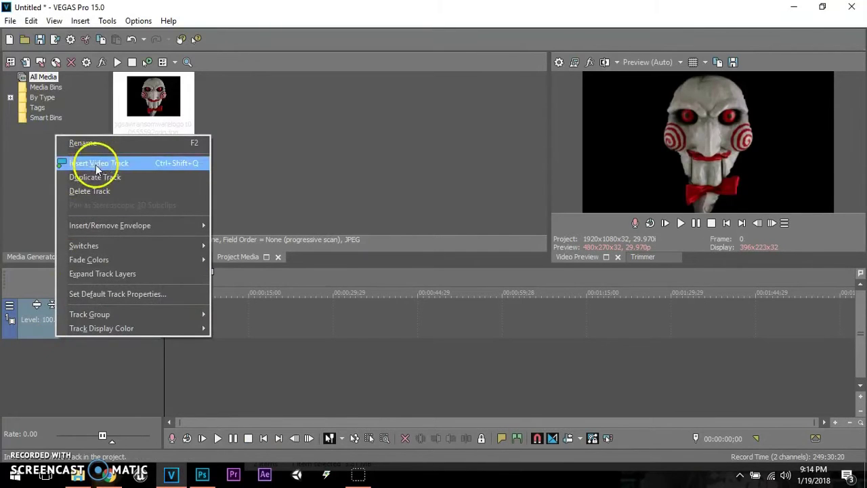
# Insert a new video track and drag the Old Vintage TV footage onto it.
pyautogui.click(97, 168)
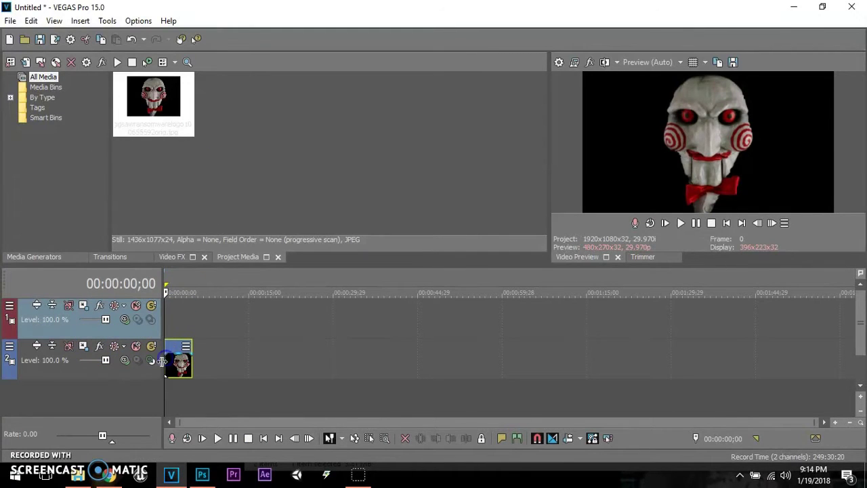
pyautogui.click(77, 474)
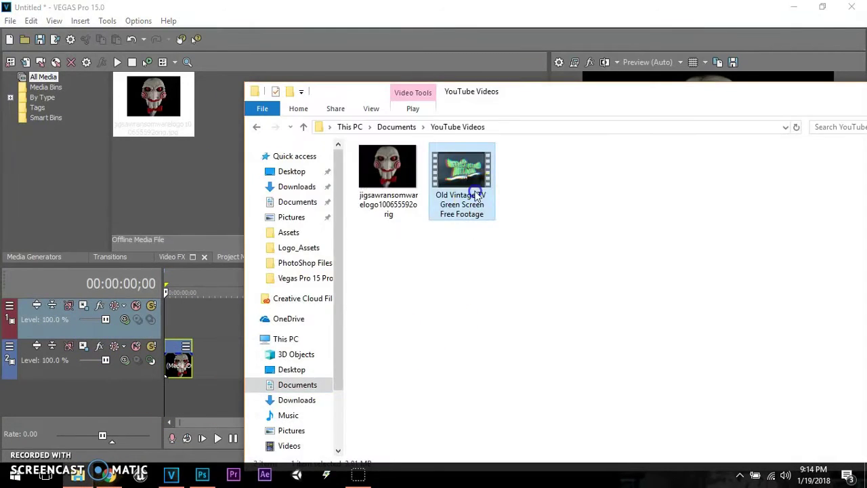
pyautogui.moveTo(477, 196); pyautogui.dragTo(165, 315)
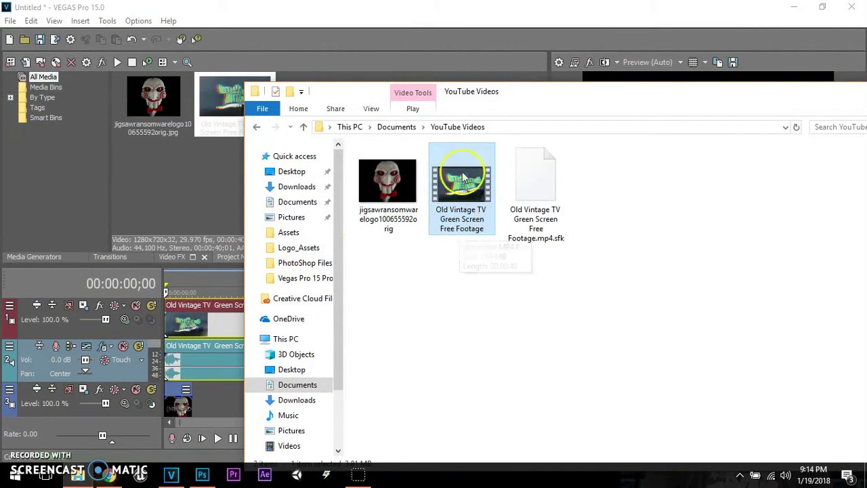
pyautogui.click(146, 335)
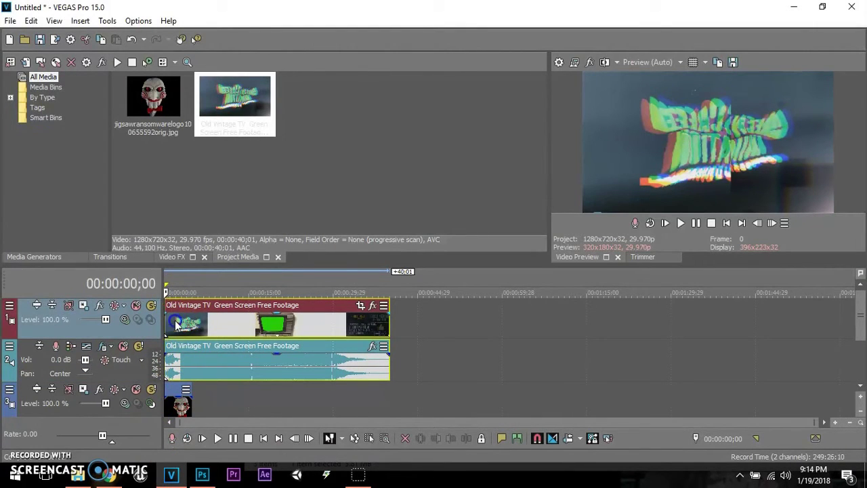
pyautogui.click(193, 350)
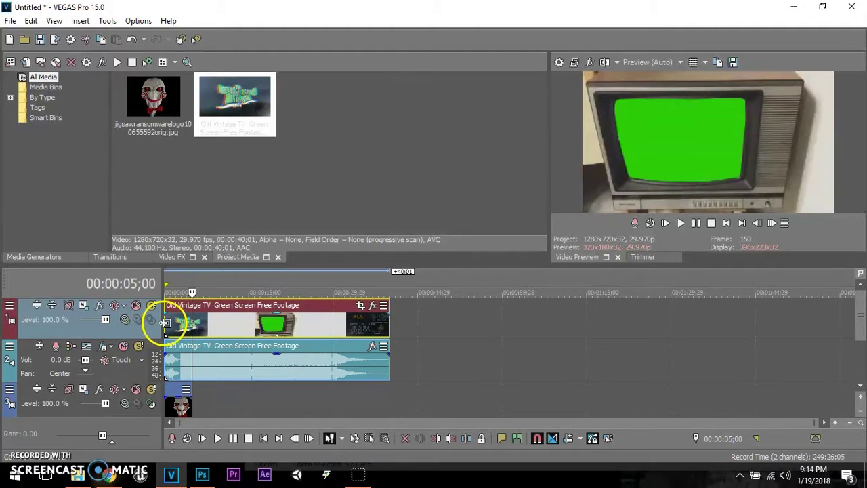
pyautogui.click(166, 324)
# In the TV clip's properties, uncheck Maintain aspect ratio and select Disable resample.
pyautogui.rightClick(169, 323)
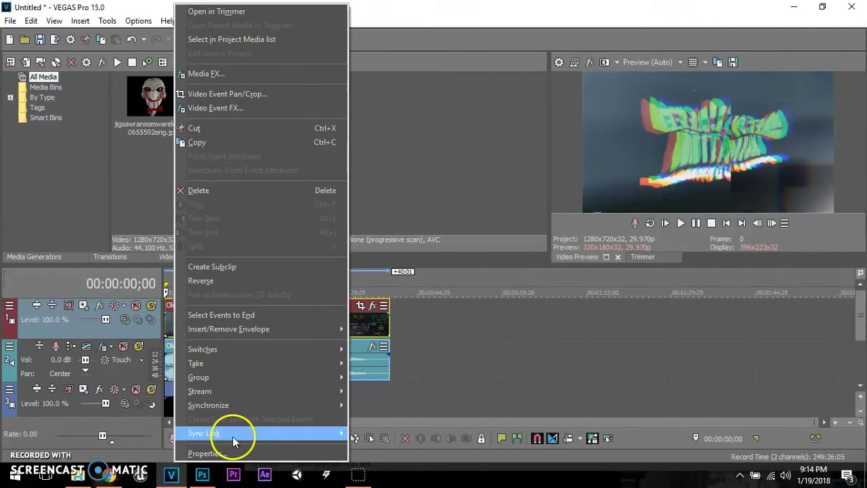
pyautogui.click(233, 452)
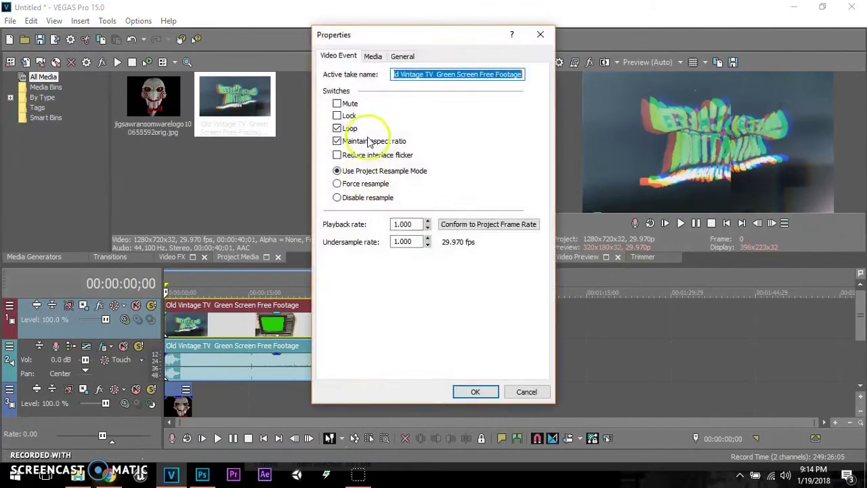
pyautogui.click(337, 141)
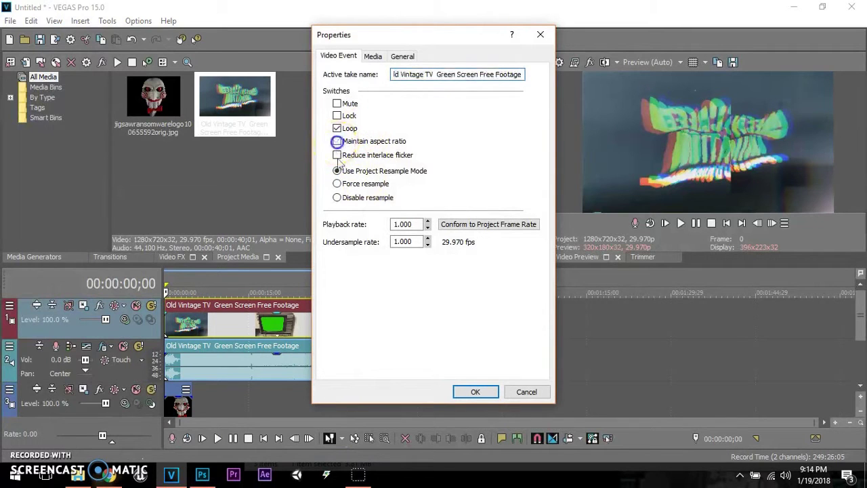
pyautogui.click(337, 197)
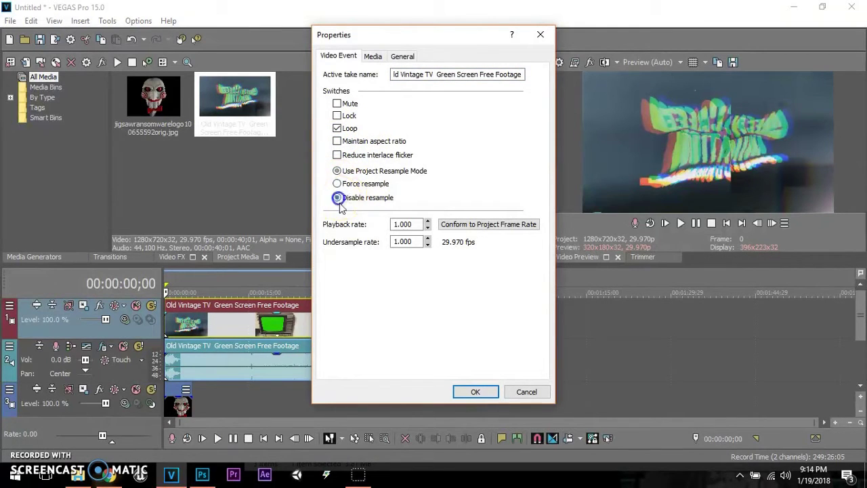
pyautogui.click(472, 391)
# Give the jigsaw clip the same settings: Disable resample and no aspect-ratio locking.
pyautogui.rightClick(187, 403)
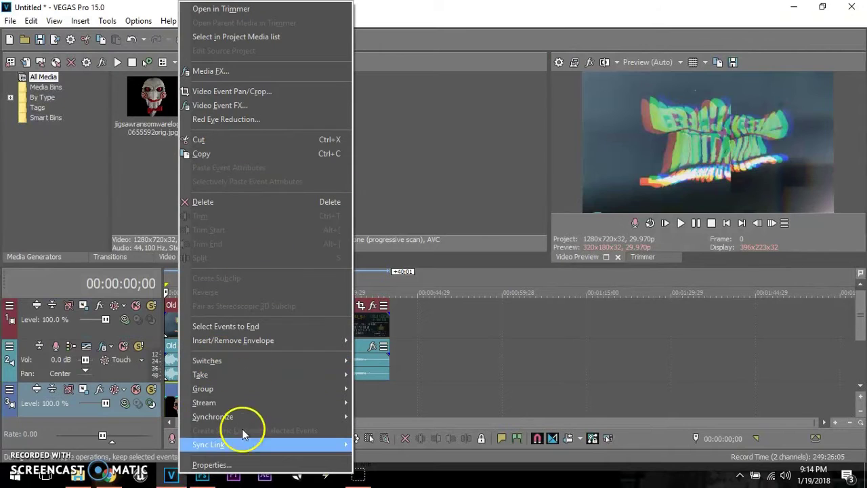
pyautogui.click(227, 465)
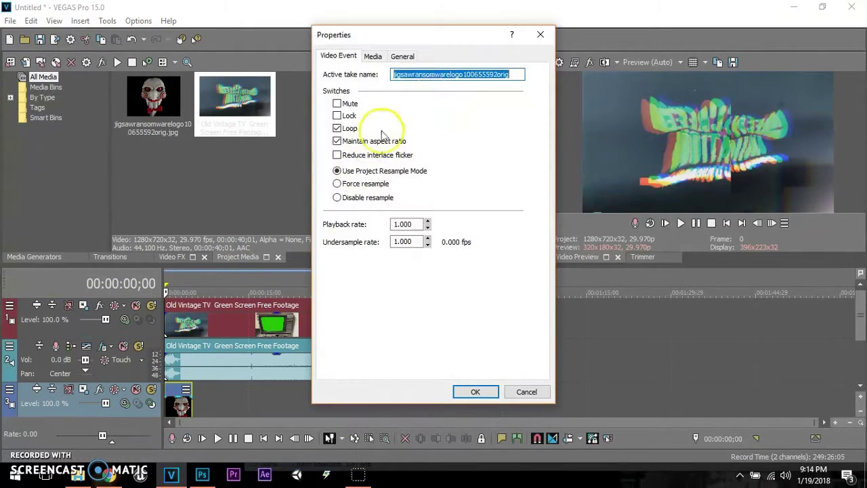
pyautogui.click(337, 197)
pyautogui.click(337, 141)
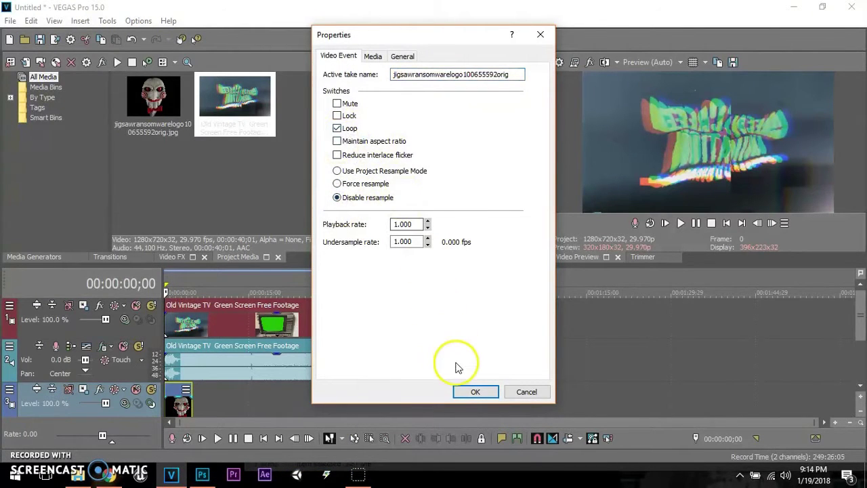
pyautogui.click(468, 391)
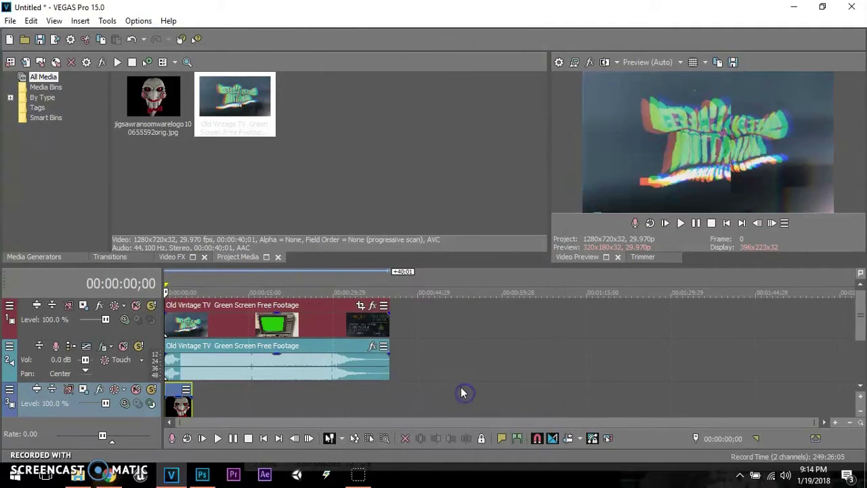
pyautogui.click(191, 325)
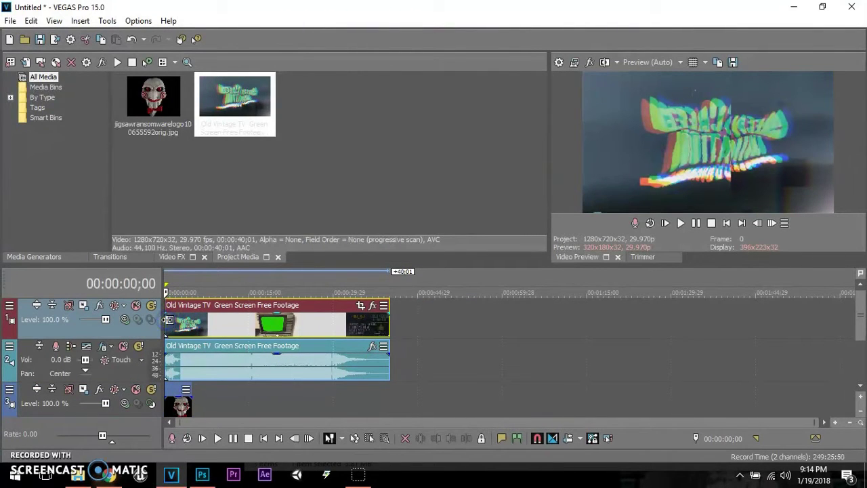
# Delete the footage's audio track and find the frame where the green screen begins.
pyautogui.rightClick(101, 371)
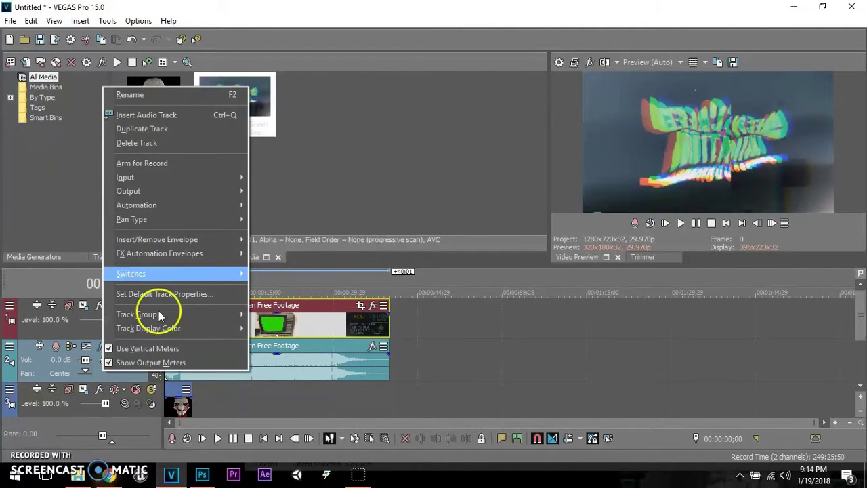
pyautogui.click(136, 143)
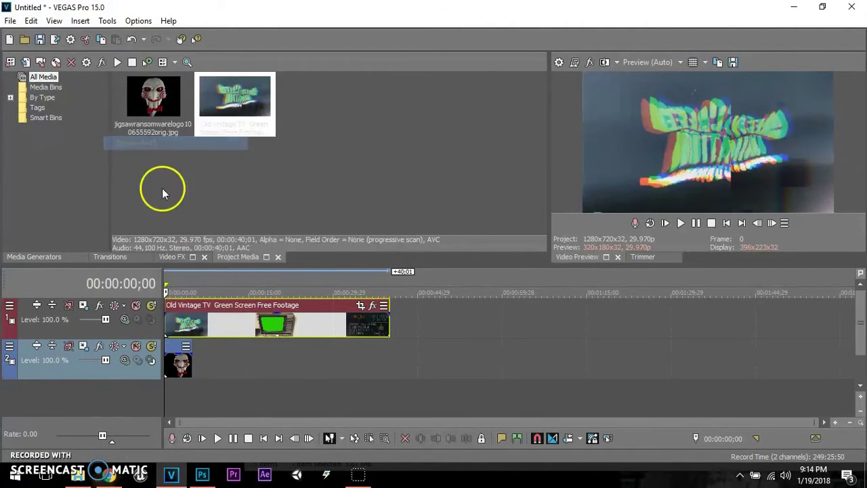
pyautogui.click(206, 322)
pyautogui.click(204, 322)
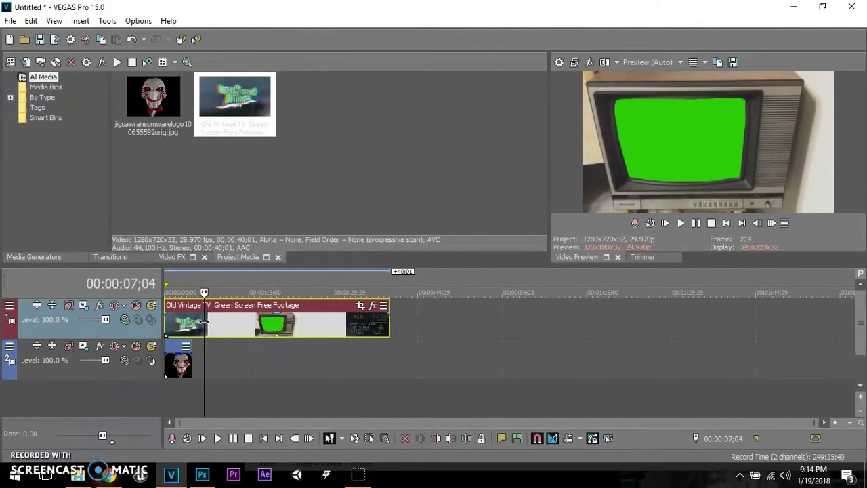
pyautogui.press('Left')
pyautogui.press('Left')
pyautogui.press('Left')
pyautogui.press('Left')
pyautogui.press('Left')
pyautogui.press('Left')
pyautogui.press('Left')
pyautogui.press('Left')
pyautogui.press('Left')
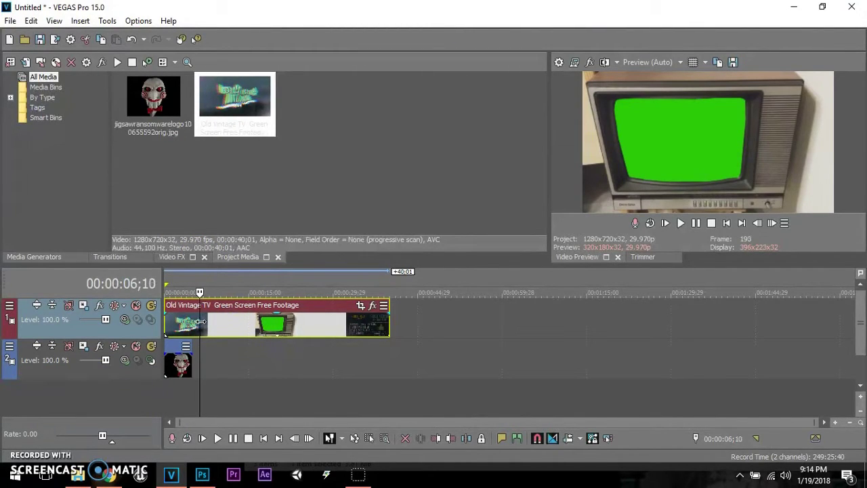
pyautogui.press('Left')
pyautogui.press('Left')
pyautogui.press('Left')
pyautogui.press('Left')
pyautogui.press('Left')
pyautogui.press('Left')
# Split the TV clip there, delete the intro, and move the rest to 0.
pyautogui.click(182, 324)
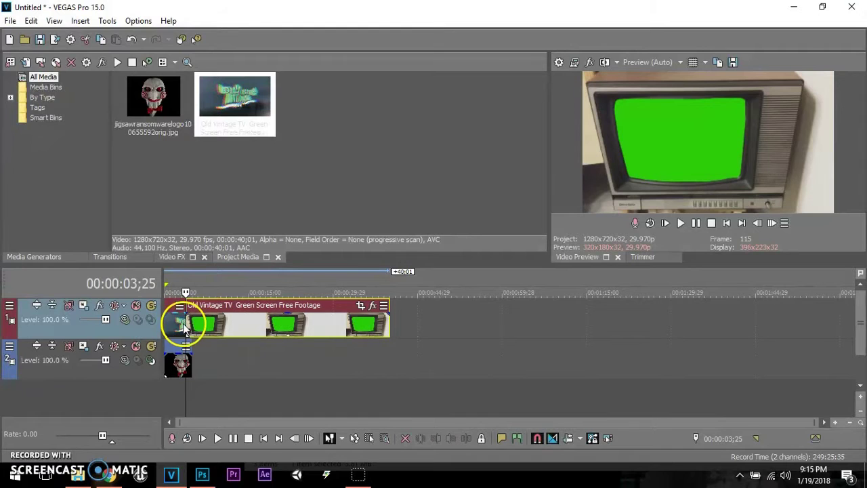
pyautogui.press('s')
pyautogui.click(183, 328)
pyautogui.press('Delete')
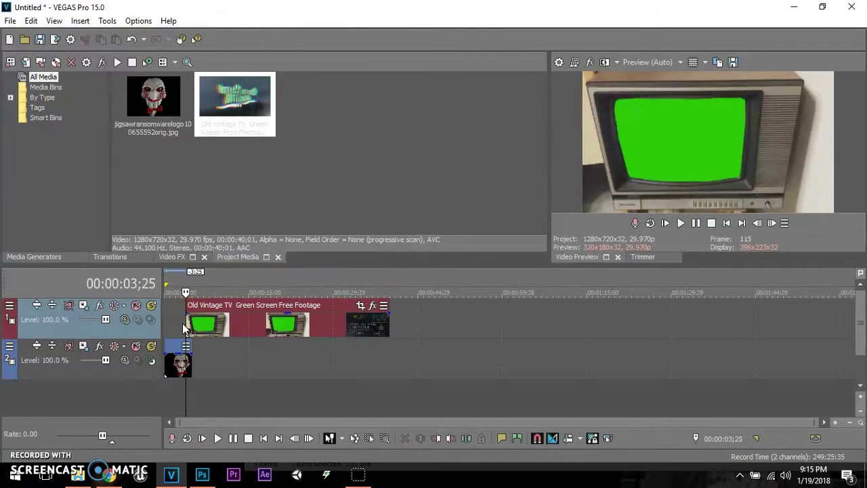
pyautogui.moveTo(232, 320); pyautogui.dragTo(164, 326)
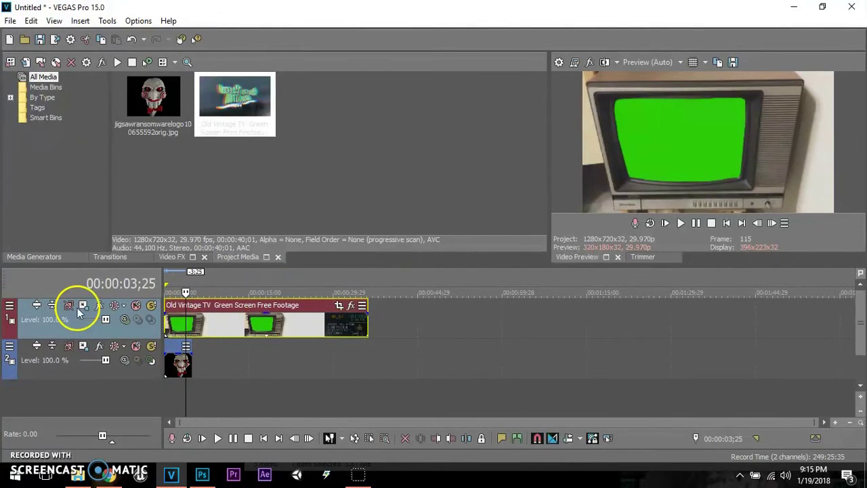
# Apply the Chroma Keyer (Default) preset from Video FX to the Old Vintage TV clip.
pyautogui.click(170, 255)
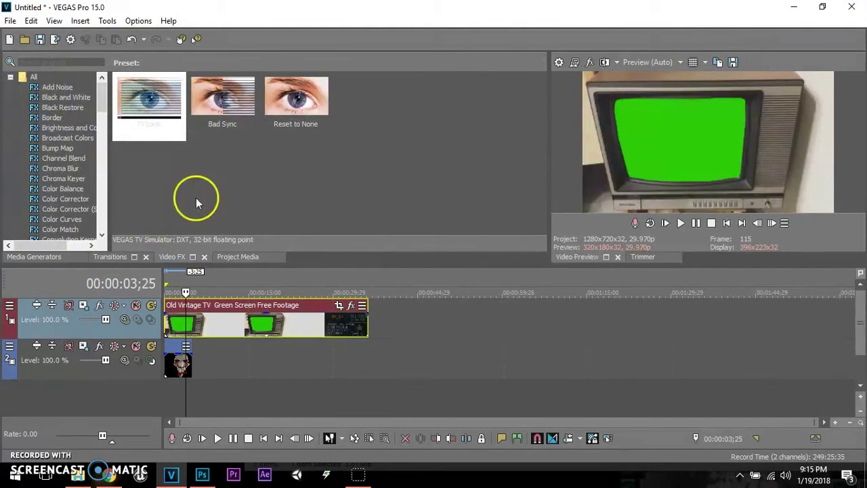
pyautogui.click(54, 21)
pyautogui.moveTo(147, 116)
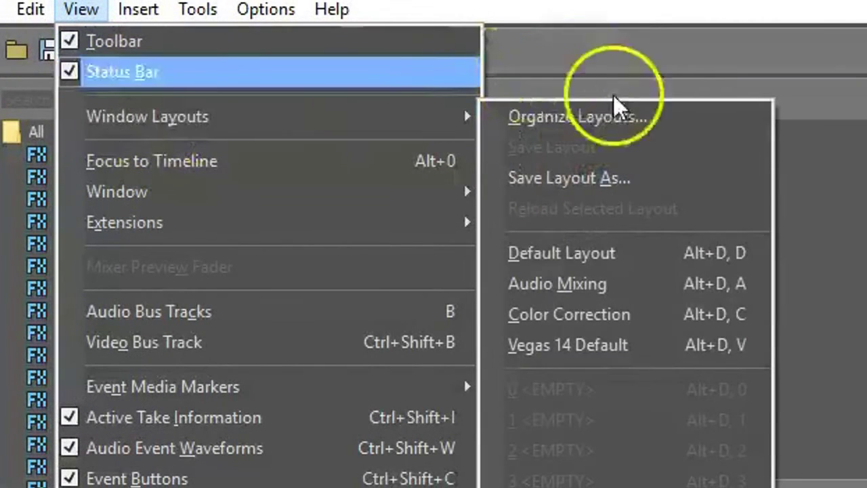
pyautogui.press('Escape')
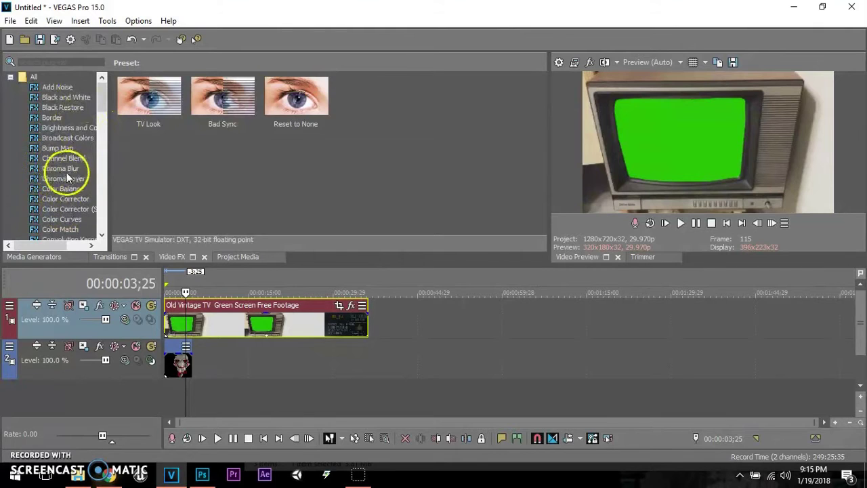
pyautogui.moveTo(149, 102)
pyautogui.mouseDown()
pyautogui.moveTo(177, 314)
pyautogui.moveTo(169, 323)
pyautogui.mouseUp()
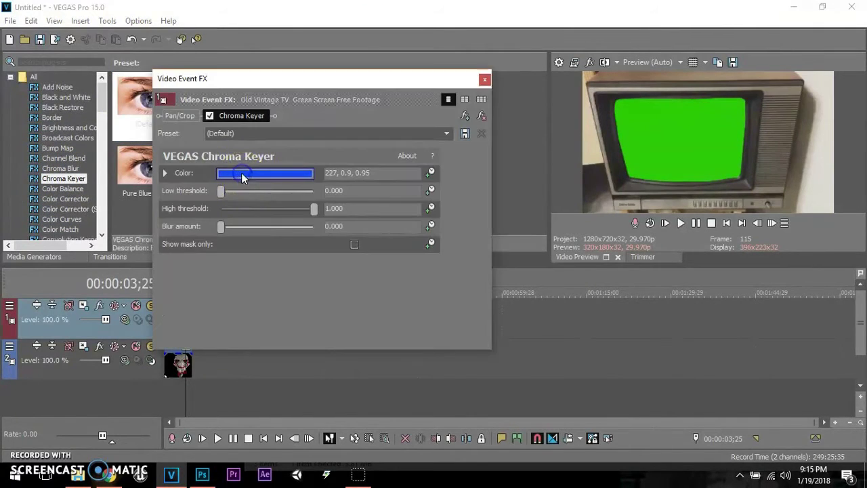
# Sample the TV's green screen in the preview as the Chroma Keyer key colour.
pyautogui.click(241, 173)
pyautogui.click(251, 190)
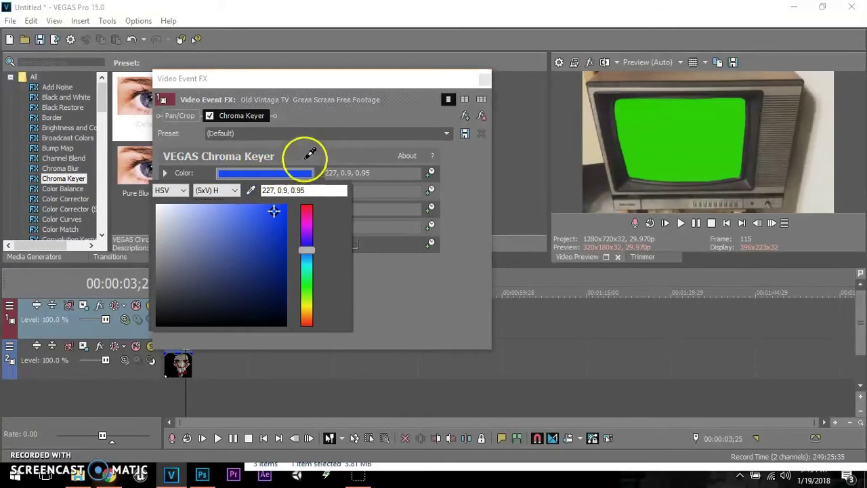
pyautogui.click(658, 113)
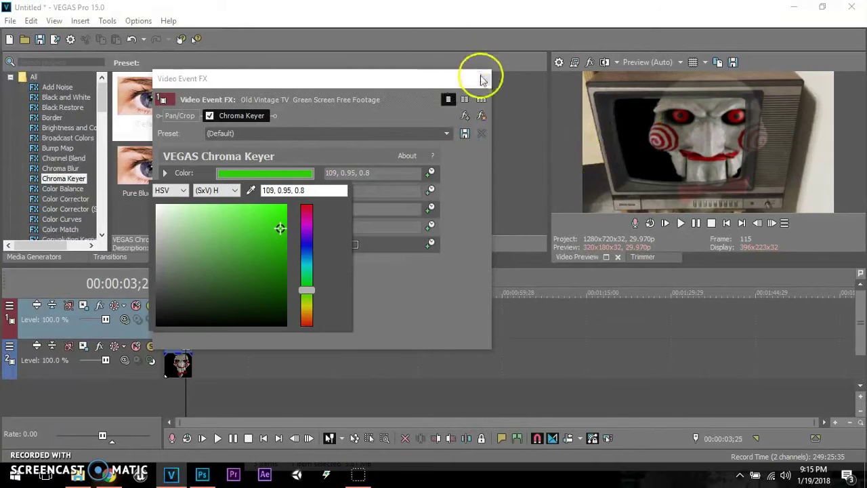
# Close the Video Event FX window and extend the jigsaw clip's right edge.
pyautogui.hotkey('alt', 'Tab')
pyautogui.moveTo(819, 78); pyautogui.dragTo(668, 120)
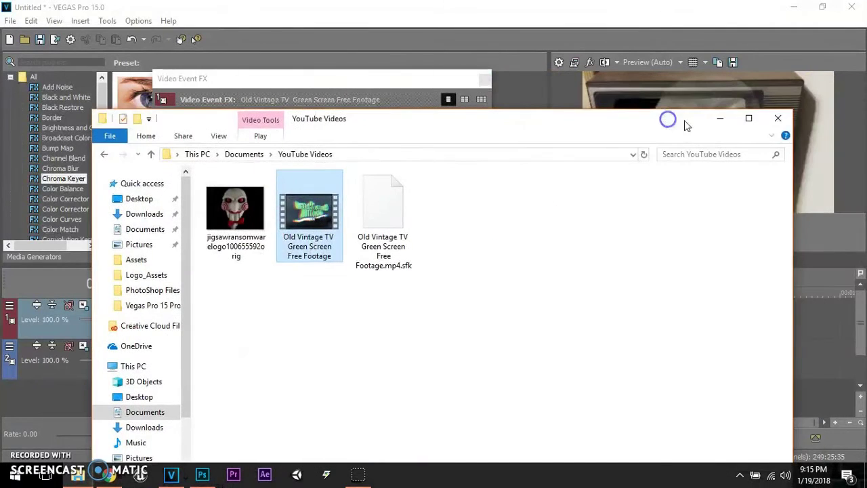
pyautogui.hotkey('alt', 'Tab')
pyautogui.click(482, 80)
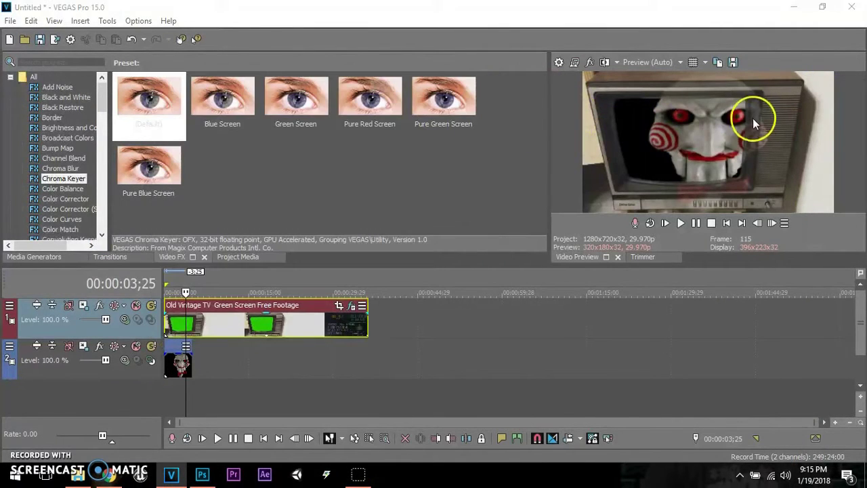
pyautogui.moveTo(191, 364); pyautogui.dragTo(274, 362)
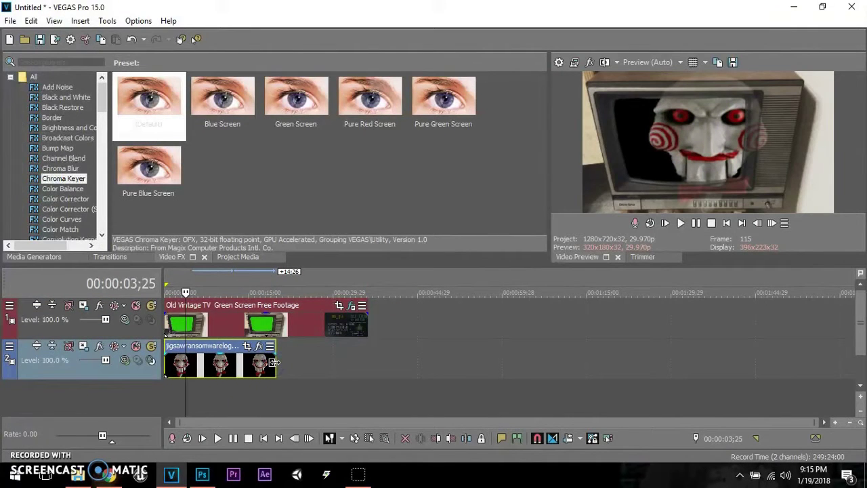
pyautogui.click(247, 347)
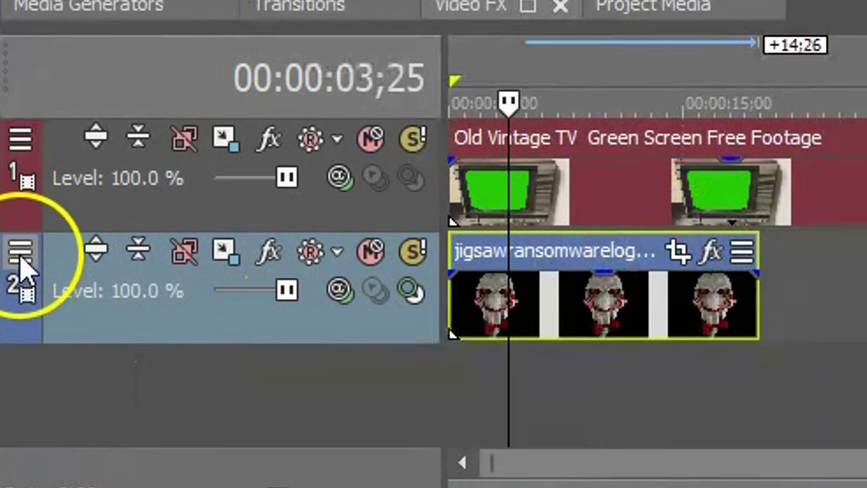
pyautogui.click(20, 263)
pyautogui.click(54, 298)
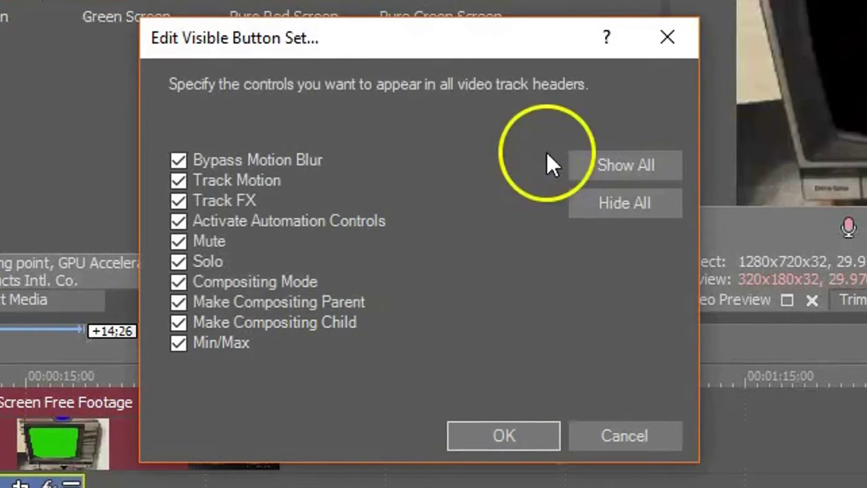
pyautogui.scroll(2, 246, 356)
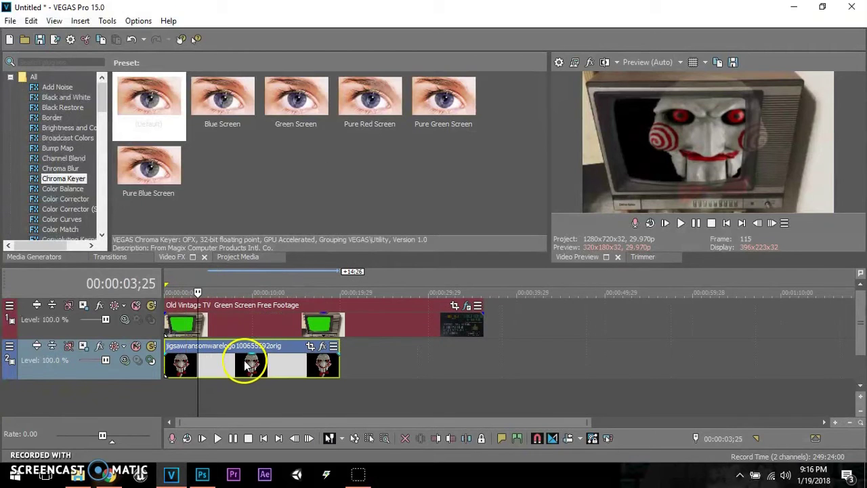
# Use Pan/Crop to scale and shift the jigsaw image to fit inside the TV screen.
pyautogui.click(313, 354)
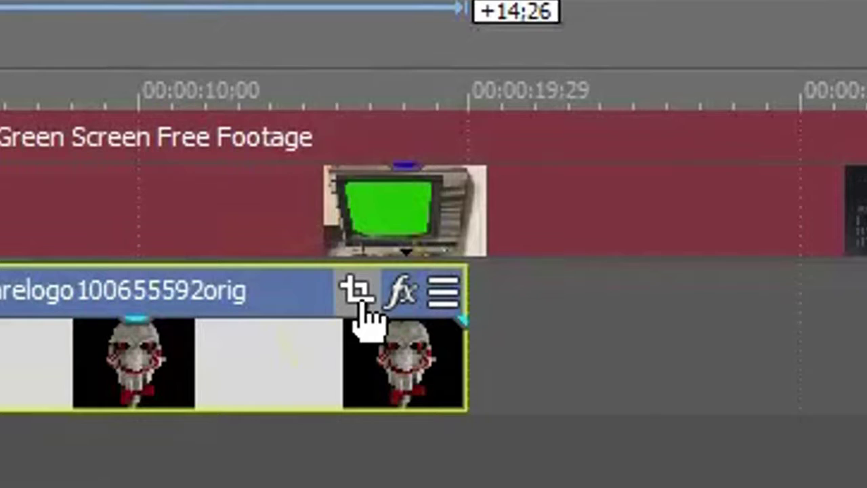
pyautogui.click(312, 348)
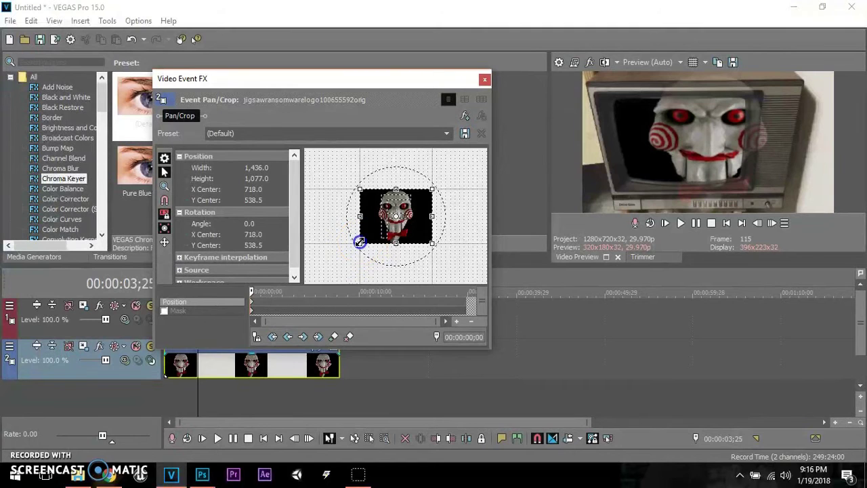
pyautogui.moveTo(360, 242); pyautogui.dragTo(326, 254)
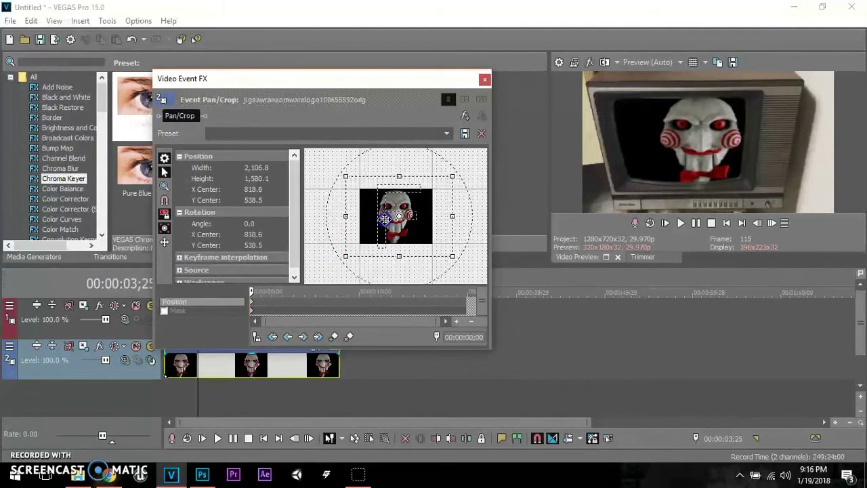
pyautogui.moveTo(381, 218); pyautogui.dragTo(388, 218)
pyautogui.moveTo(347, 243); pyautogui.dragTo(355, 256)
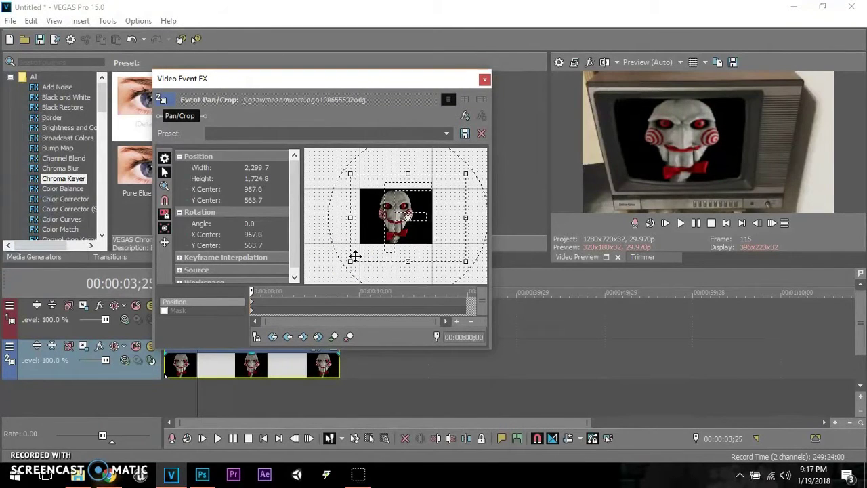
pyautogui.click(484, 79)
pyautogui.moveTo(501, 289); pyautogui.dragTo(244, 292)
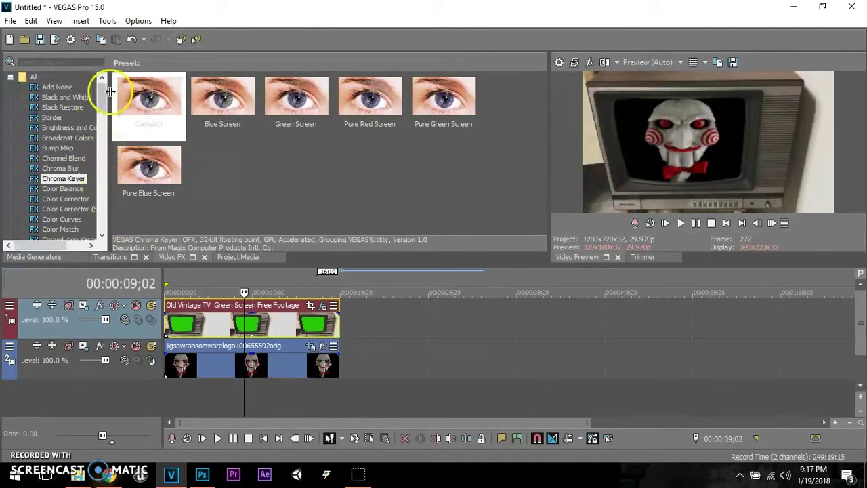
# Scroll the Video FX list to TV Simulator and pick up its TV Look preset.
pyautogui.scroll(-7, 128, 102)
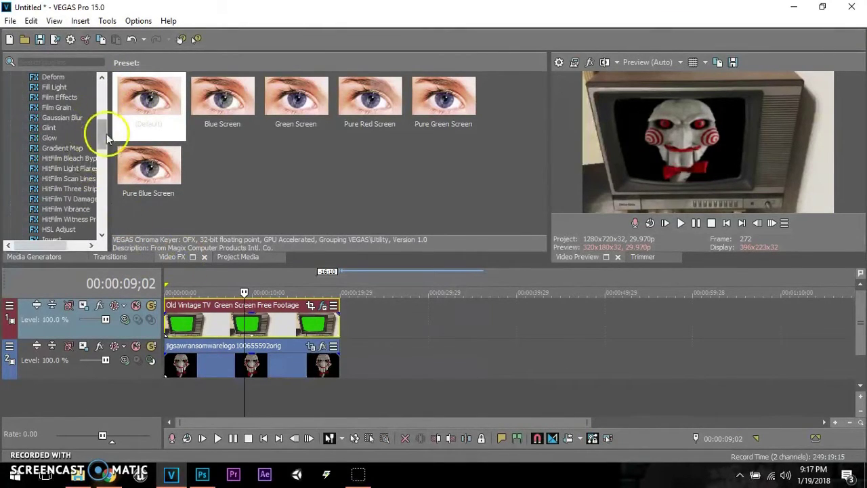
pyautogui.moveTo(101, 130); pyautogui.dragTo(103, 218)
pyautogui.moveTo(227, 403); pyautogui.dragTo(97, 310)
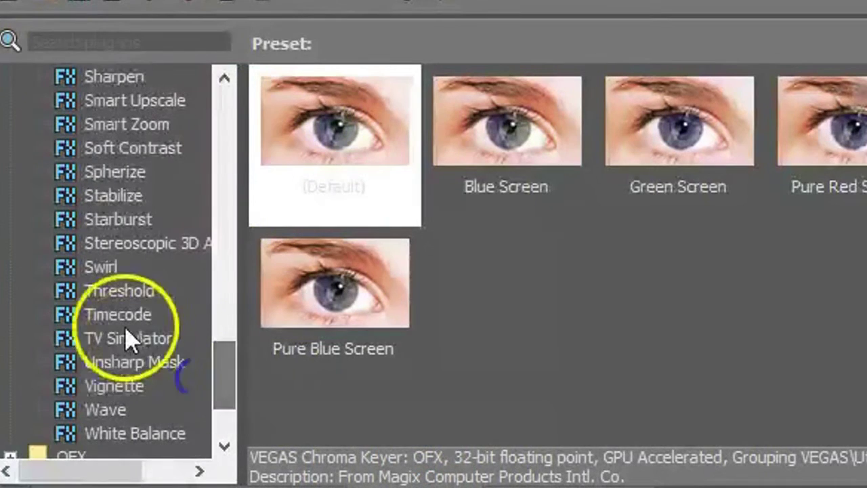
pyautogui.click(120, 343)
pyautogui.moveTo(277, 227); pyautogui.dragTo(171, 114)
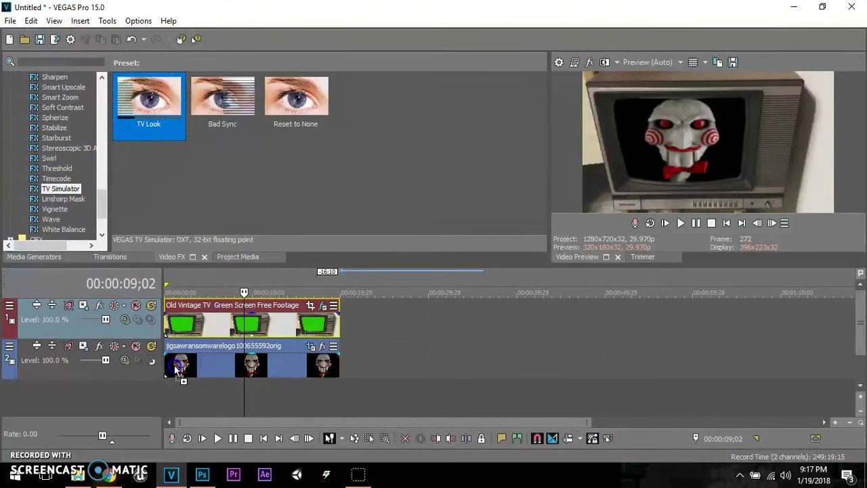
# Apply TV Look to the jigsaw clip with Aperture grill 0.516 and Interlacing 0.5.
pyautogui.moveTo(171, 114); pyautogui.dragTo(180, 370)
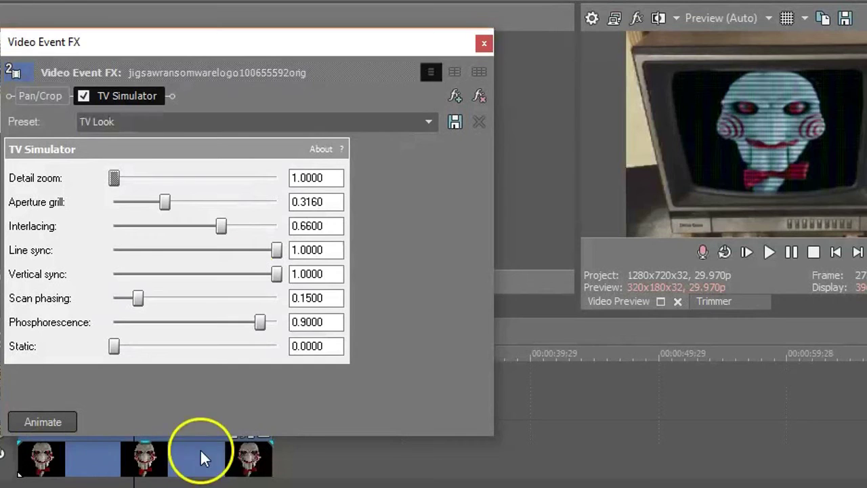
pyautogui.click(292, 202)
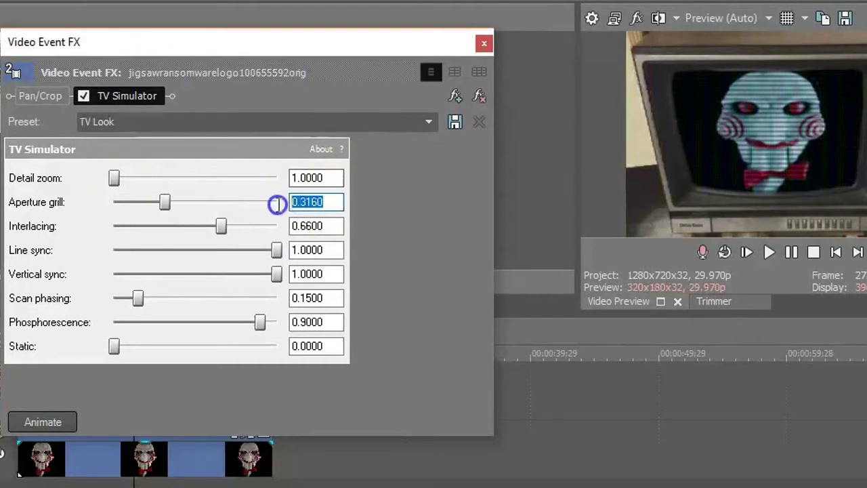
pyautogui.write('0.')
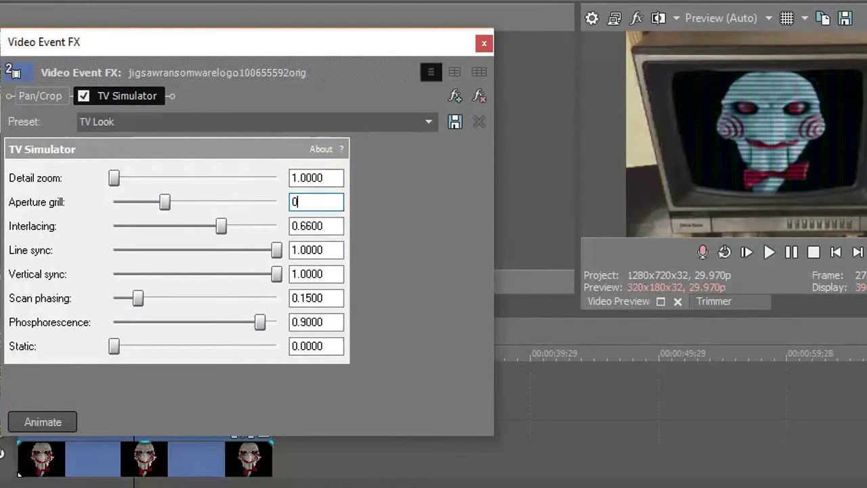
pyautogui.write('5160')
pyautogui.press('Return')
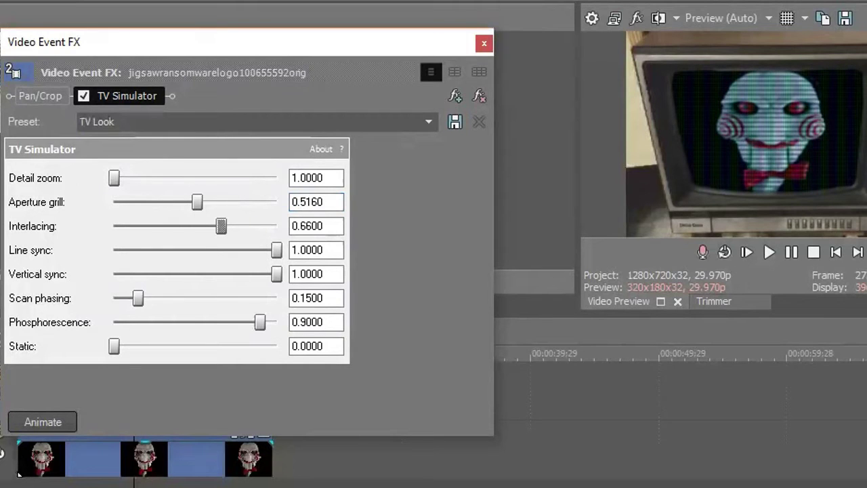
pyautogui.press('Tab')
pyautogui.write('0')
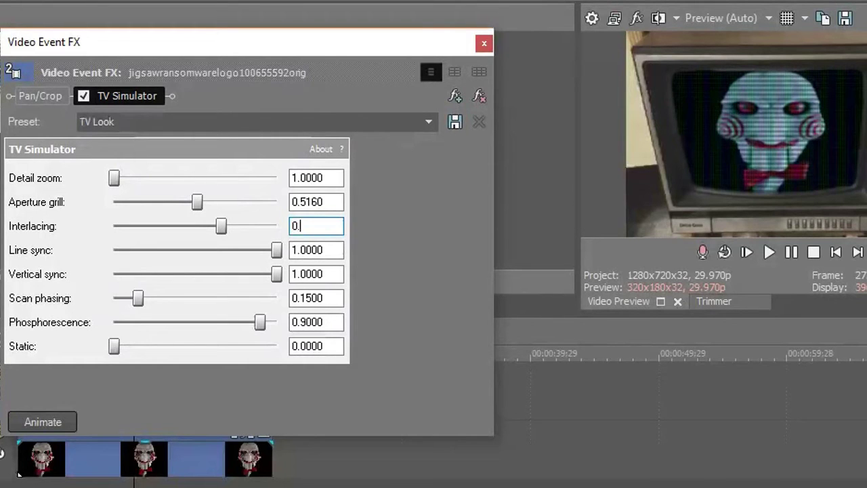
pyautogui.write('5000')
pyautogui.press('Return')
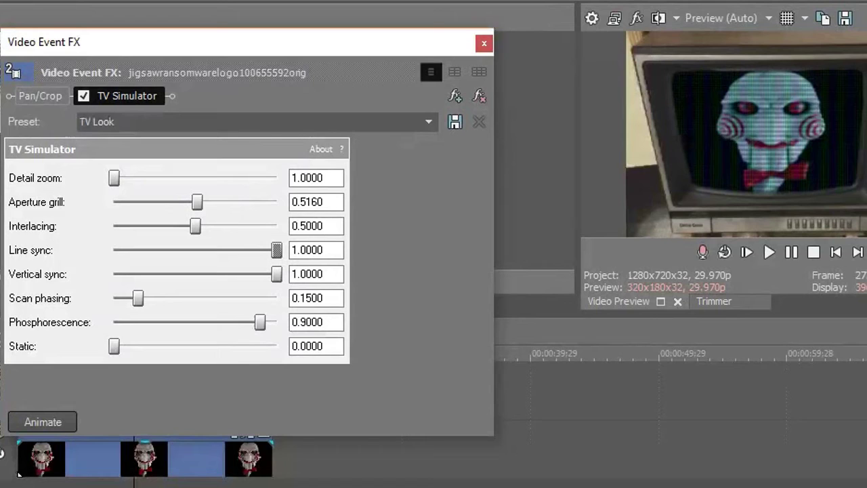
# Set Scan phasing to 0, Phosphorescence to 1 and Static to 0.244.
pyautogui.press('Tab')
pyautogui.press('Tab')
pyautogui.press('Tab')
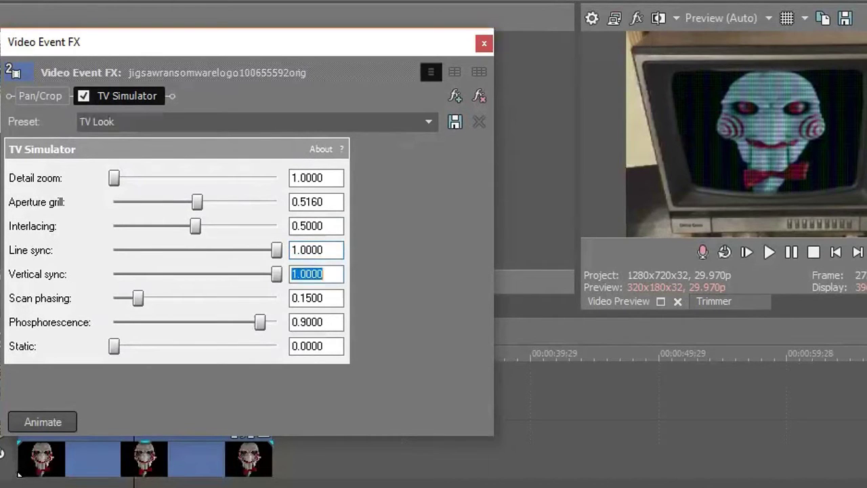
pyautogui.press('Tab')
pyautogui.press('Tab')
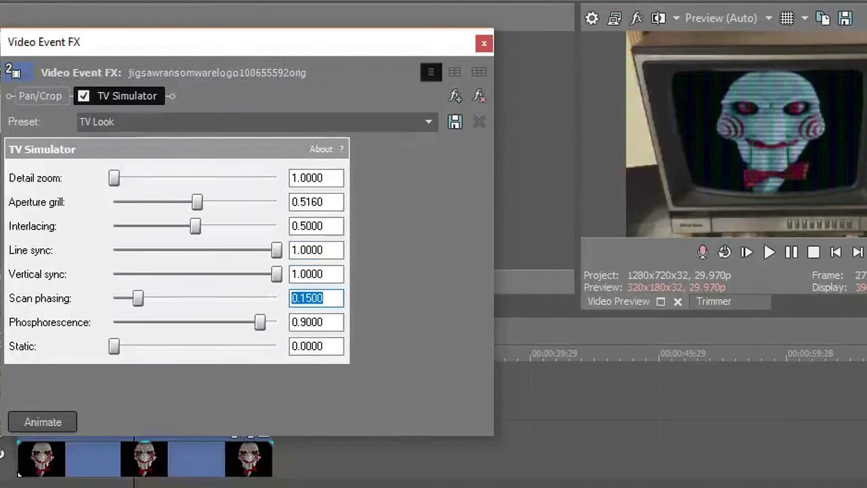
pyautogui.write('0')
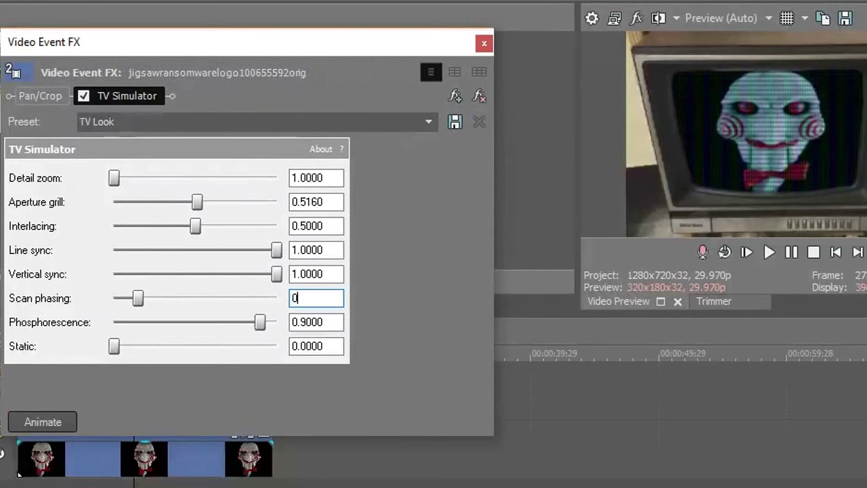
pyautogui.press('Tab')
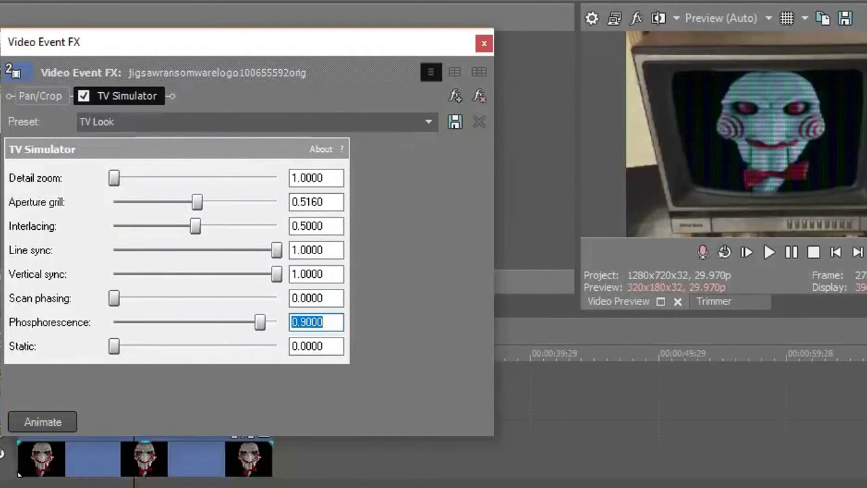
pyautogui.write('1')
pyautogui.press('Tab')
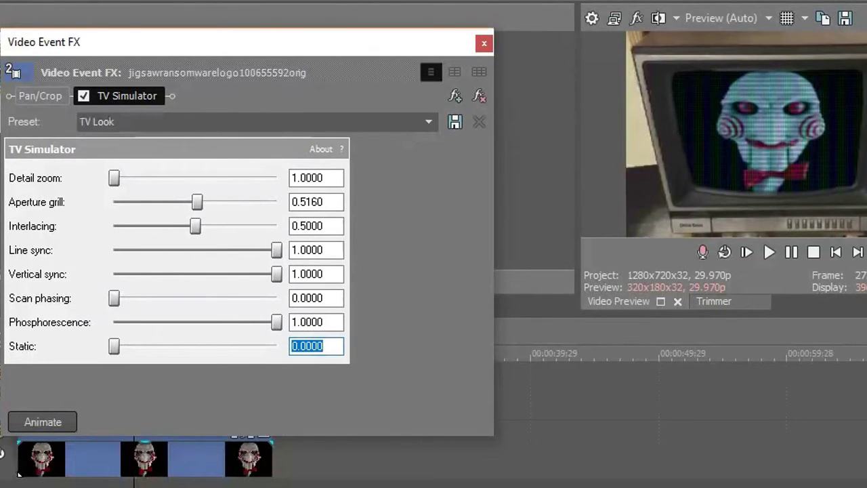
pyautogui.write('0.')
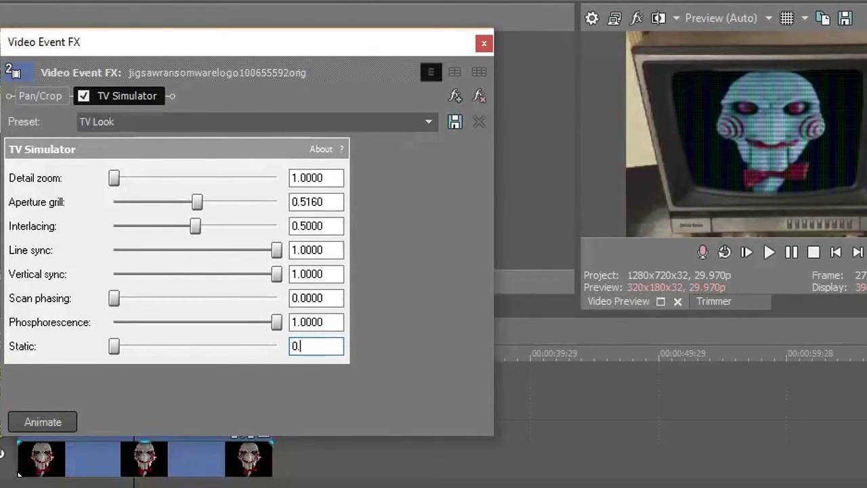
pyautogui.write('244')
# Save these TV Simulator settings as preset 'Jigsaw TV Look Effect' and close the FX window.
pyautogui.press('Tab')
pyautogui.click(410, 121)
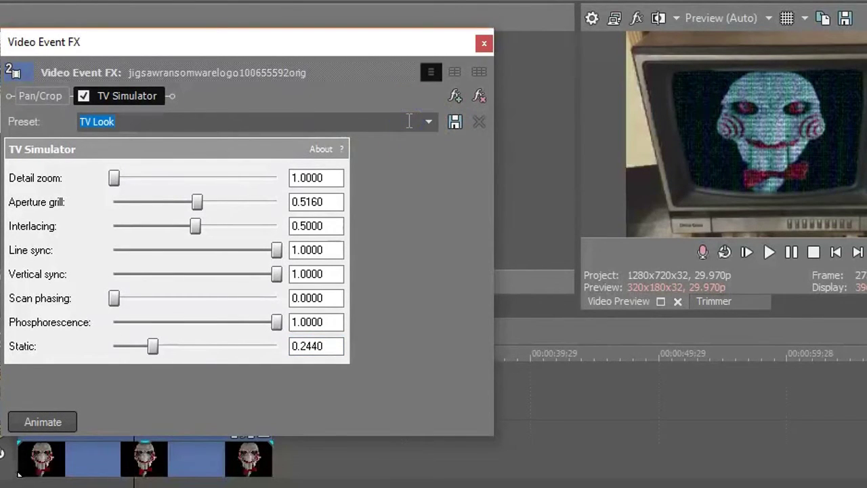
pyautogui.write('Jigs')
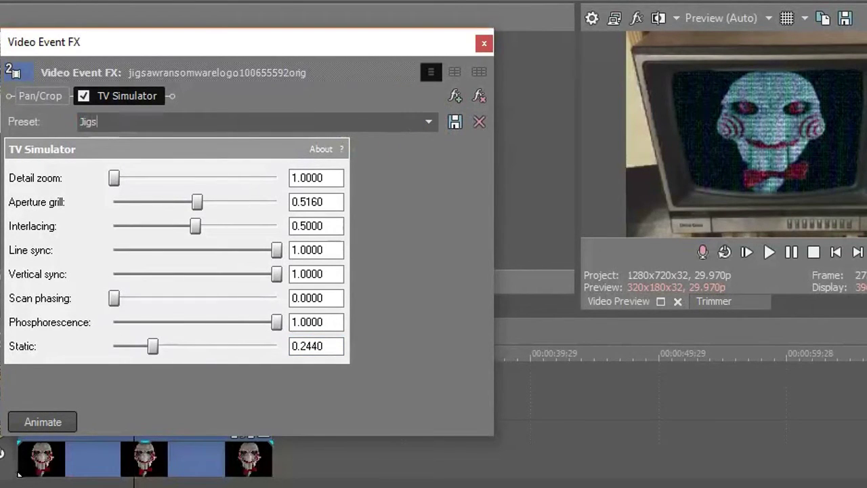
pyautogui.write(' TV Look  Ef')
pyautogui.write('fect')
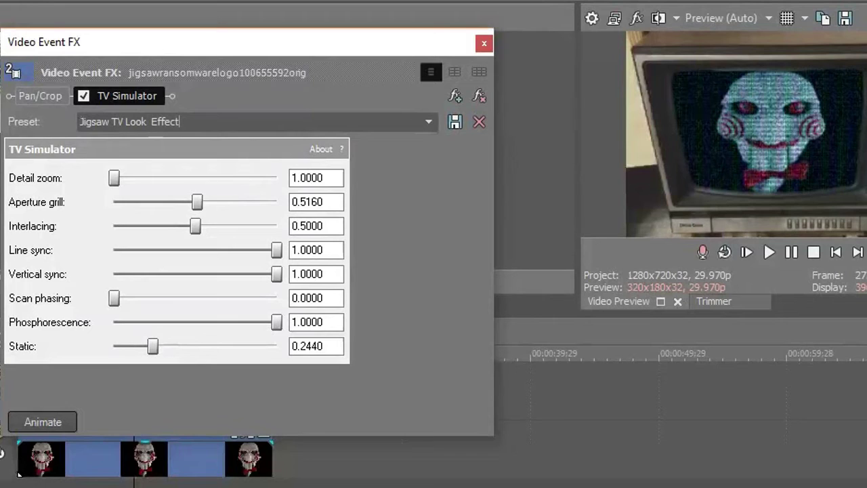
pyautogui.click(455, 126)
pyautogui.click(483, 43)
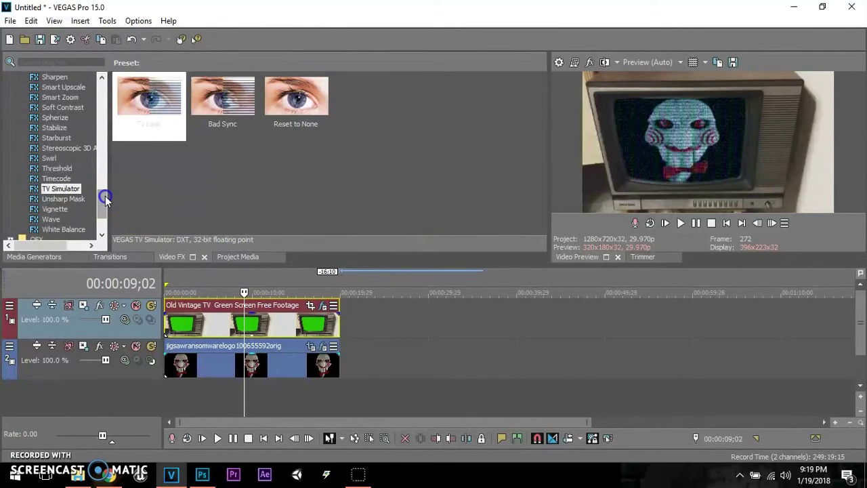
# Apply the Glow effect's Red Glow preset to the jigsaw clip.
pyautogui.moveTo(102, 197); pyautogui.dragTo(100, 126)
pyautogui.click(49, 189)
pyautogui.click(420, 112)
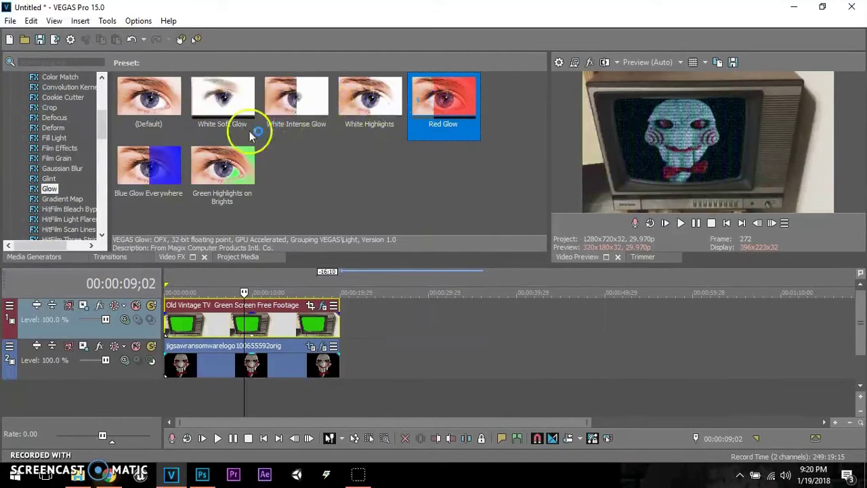
pyautogui.moveTo(441, 112); pyautogui.dragTo(252, 362)
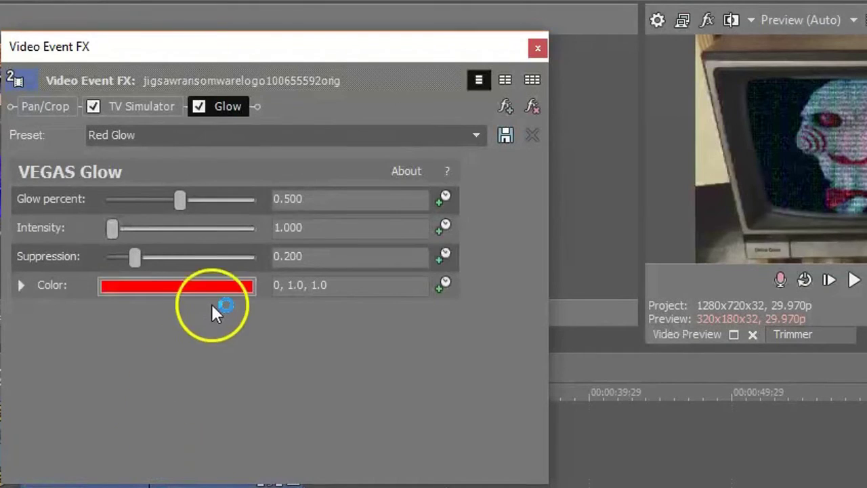
# Change the glow colour from red to a saturated green (108, 1.0, 0.72).
pyautogui.click(173, 289)
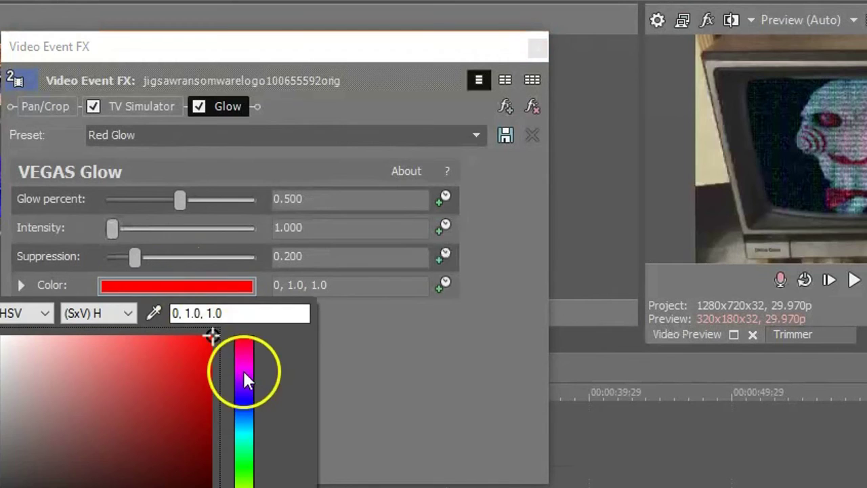
pyautogui.moveTo(244, 371); pyautogui.dragTo(248, 474)
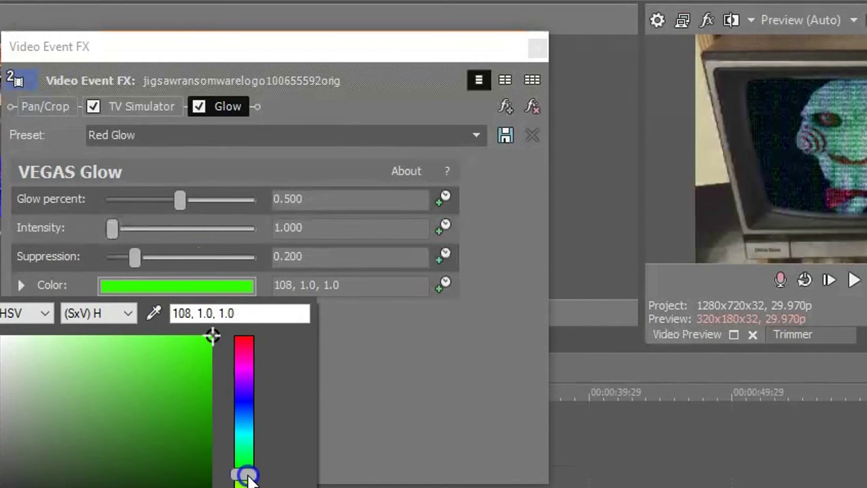
pyautogui.moveTo(201, 393); pyautogui.dragTo(178, 380)
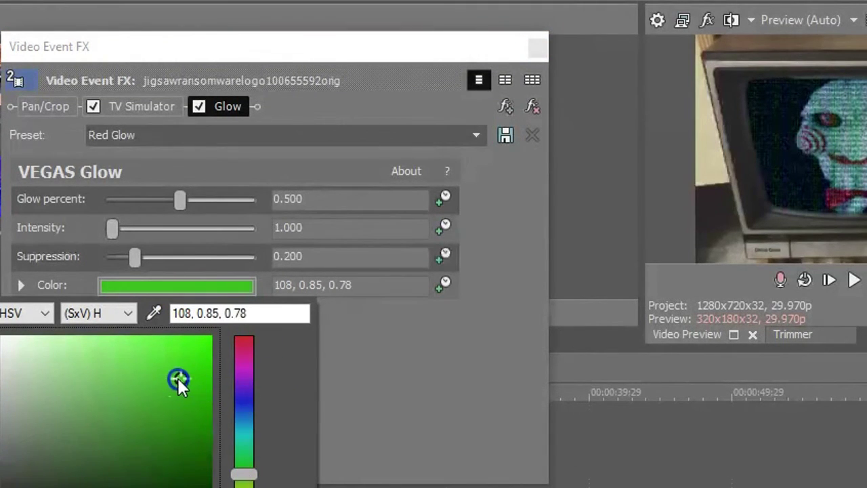
pyautogui.moveTo(206, 405); pyautogui.dragTo(212, 392)
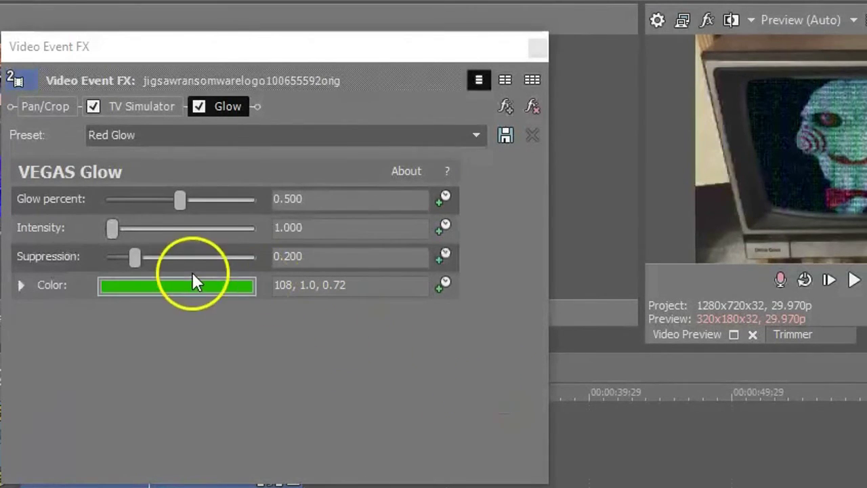
# Set glow percent to 0, intensity to 0.680 and suppression to 0.
pyautogui.moveTo(134, 257)
pyautogui.mouseDown()
pyautogui.moveTo(155, 259)
pyautogui.moveTo(103, 259)
pyautogui.mouseUp()
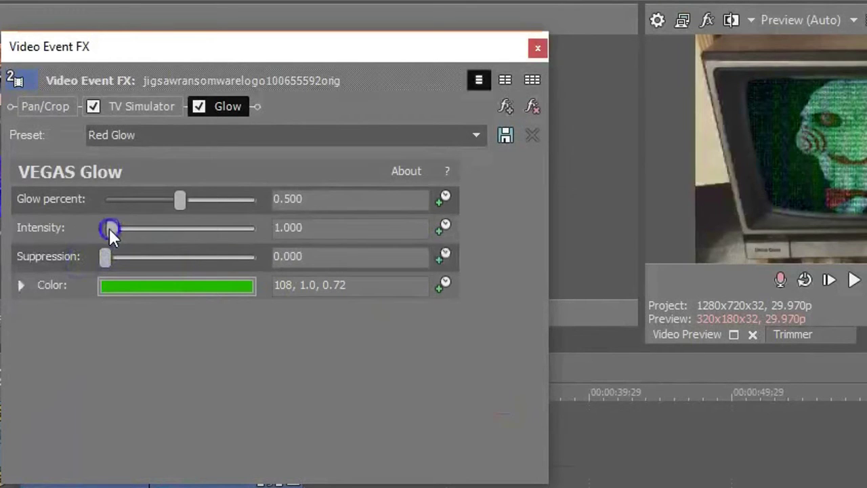
pyautogui.moveTo(111, 228)
pyautogui.mouseDown()
pyautogui.moveTo(126, 229)
pyautogui.moveTo(107, 231)
pyautogui.mouseUp()
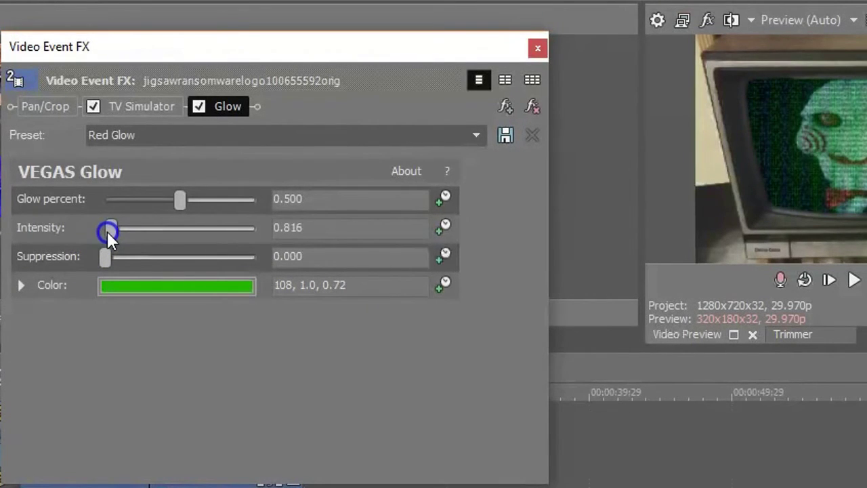
pyautogui.click(105, 199)
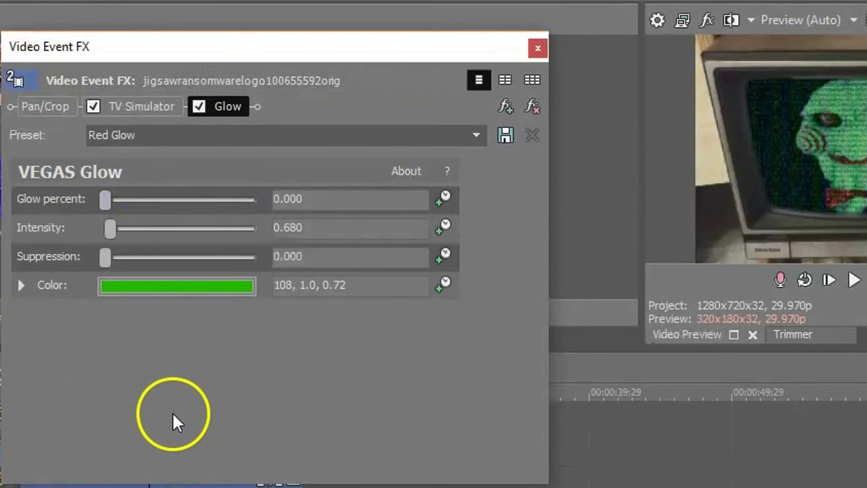
pyautogui.click(263, 228)
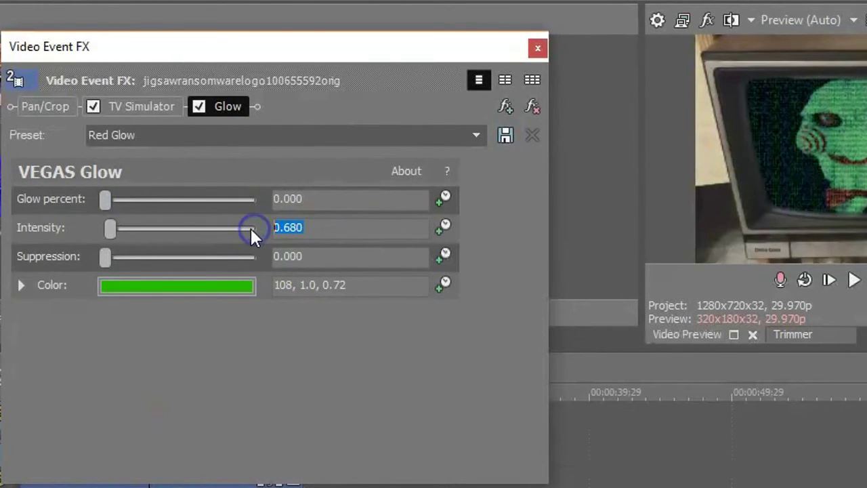
pyautogui.click(309, 254)
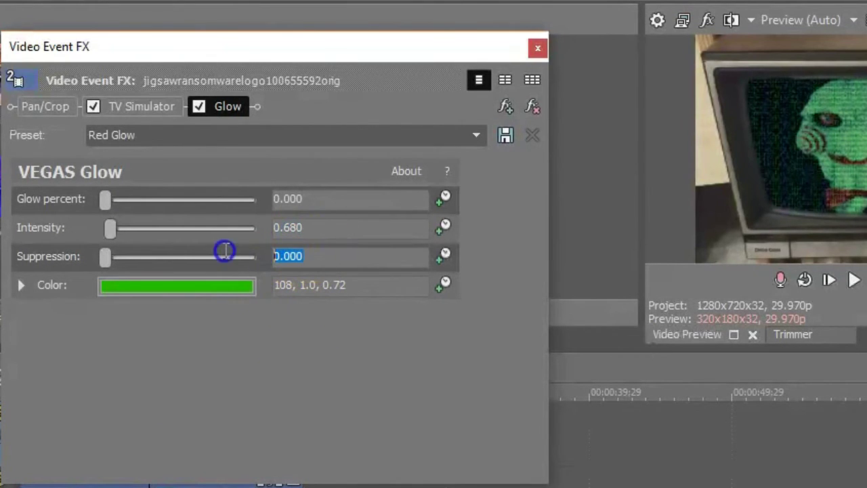
# Save the current Glow settings as the preset 'Jigsaw Glow Effect'.
pyautogui.click(180, 134)
pyautogui.write('J')
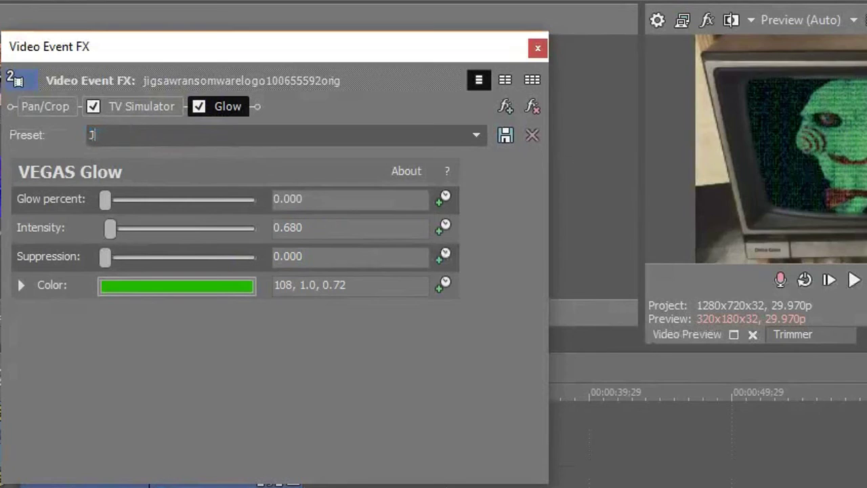
pyautogui.write('igsaw Glow ')
pyautogui.write('Effect')
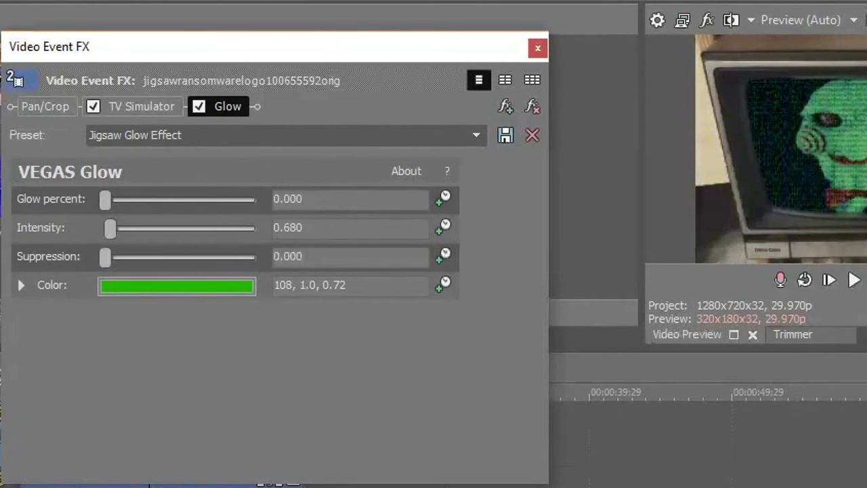
pyautogui.click(504, 135)
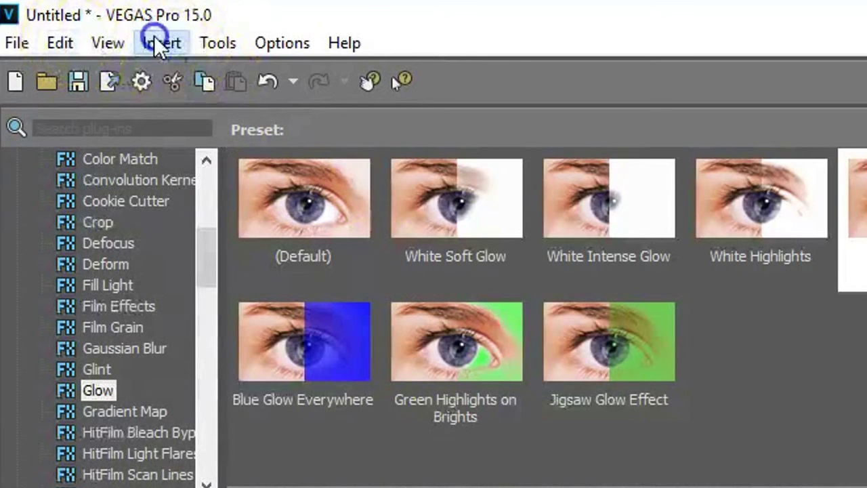
# Insert an empty audio track and bring up the Audacity folder in File Explorer.
pyautogui.click(154, 38)
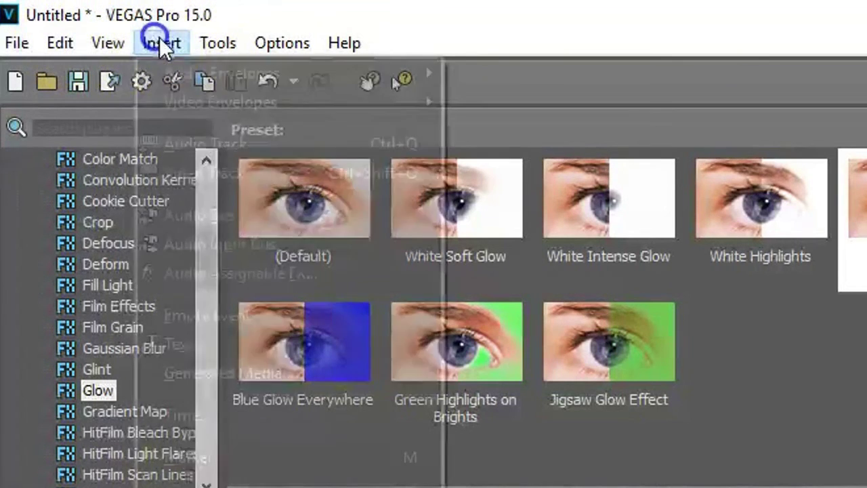
pyautogui.click(214, 143)
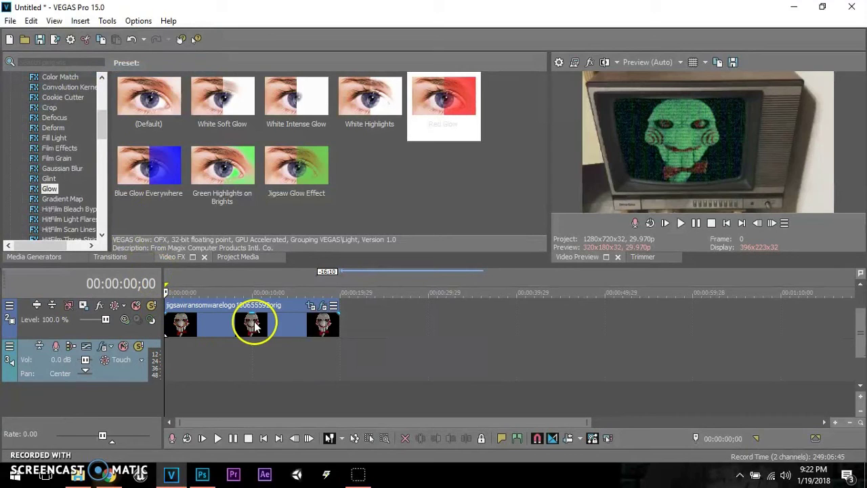
pyautogui.moveTo(77, 474)
pyautogui.click(99, 471)
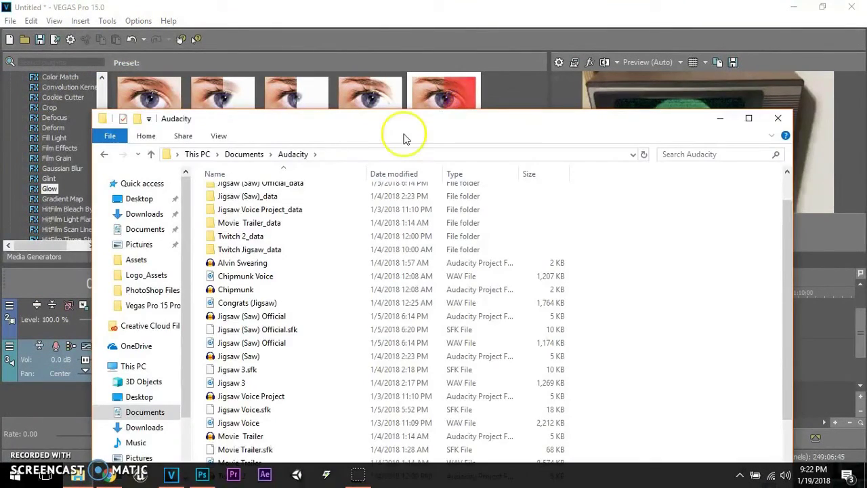
# Drag the Jigsaw (Saw) Official WAV from Explorer onto the start of the new audio track.
pyautogui.moveTo(379, 120)
pyautogui.mouseDown()
pyautogui.moveTo(446, 48)
pyautogui.moveTo(508, 45)
pyautogui.mouseUp()
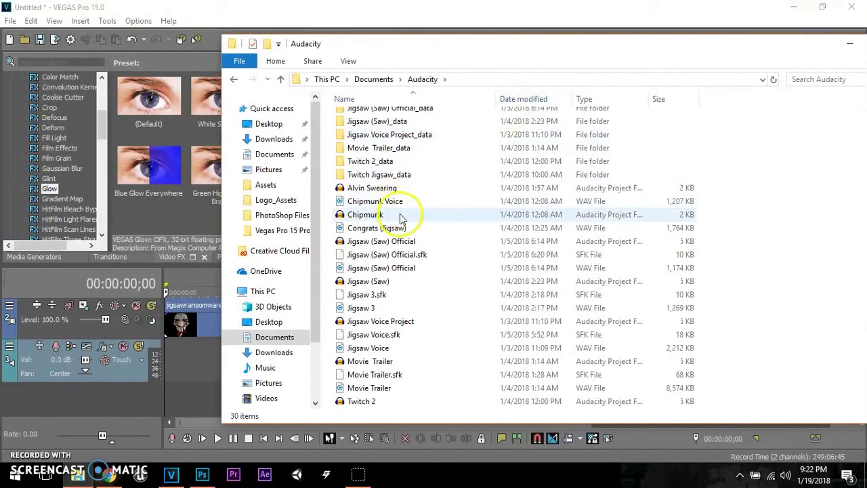
pyautogui.scroll(-2, 427, 156)
pyautogui.scroll(2, 430, 163)
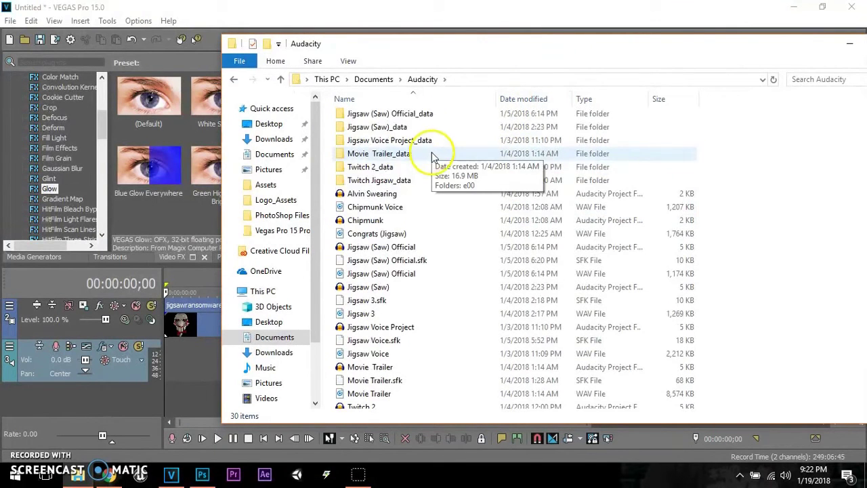
pyautogui.scroll(-2, 432, 162)
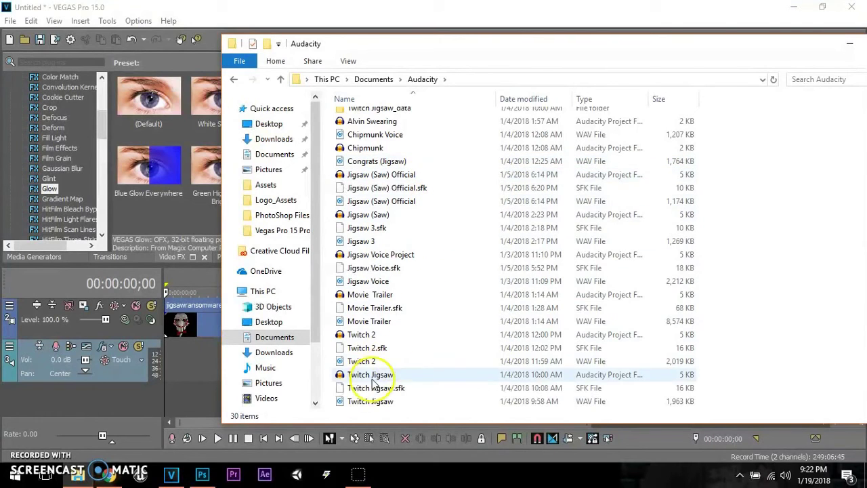
pyautogui.scroll(1, 366, 374)
pyautogui.click(380, 228)
pyautogui.moveTo(449, 45); pyautogui.dragTo(610, 44)
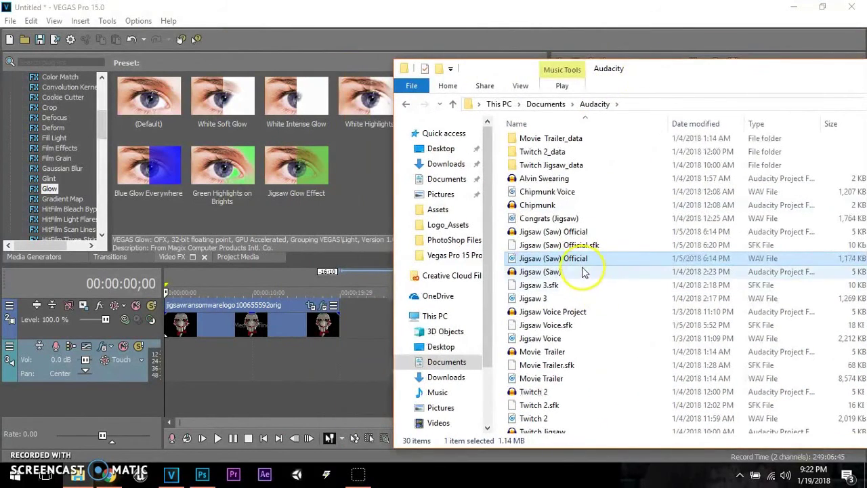
pyautogui.moveTo(585, 271); pyautogui.dragTo(245, 346)
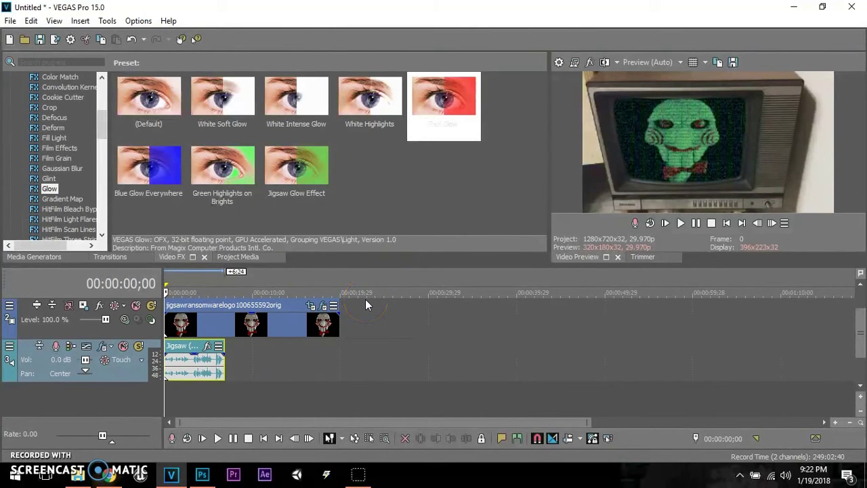
# Set preview quality to Best (Full) and render the project as 'Jigsaw Tv Look Effect' WMV.
pyautogui.click(641, 61)
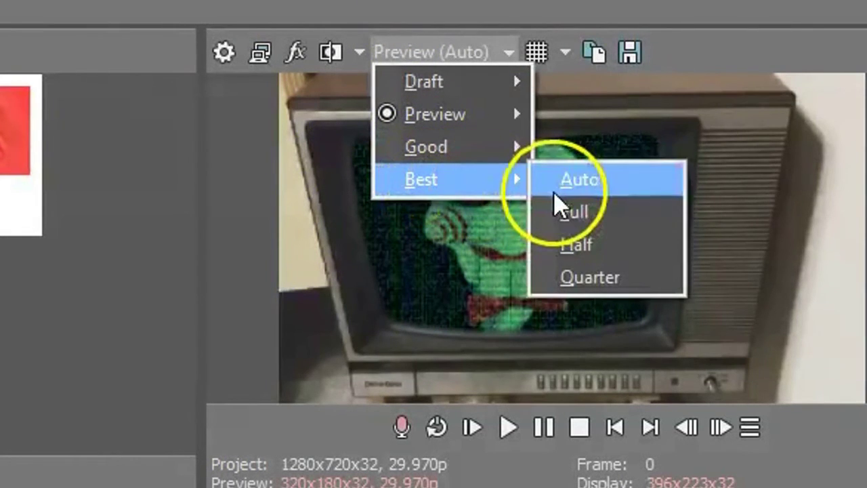
pyautogui.moveTo(422, 179)
pyautogui.click(567, 215)
pyautogui.click(10, 19)
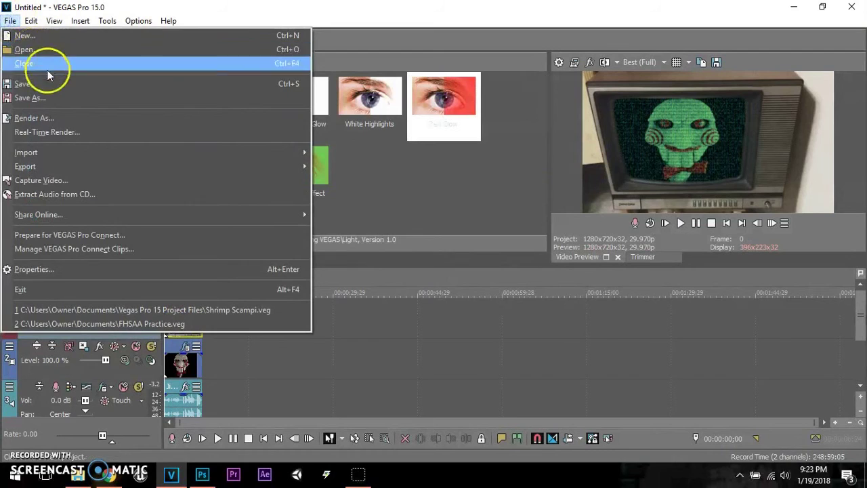
pyautogui.click(37, 117)
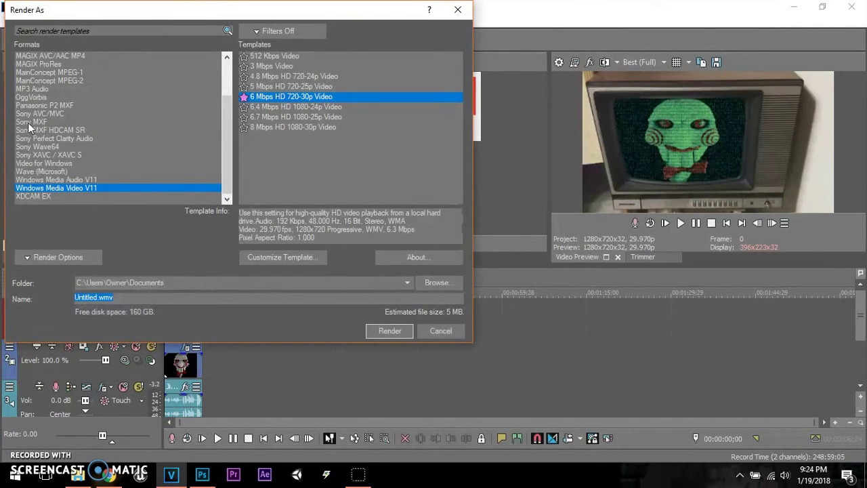
pyautogui.write('Jigsaw Tv Look Effect')
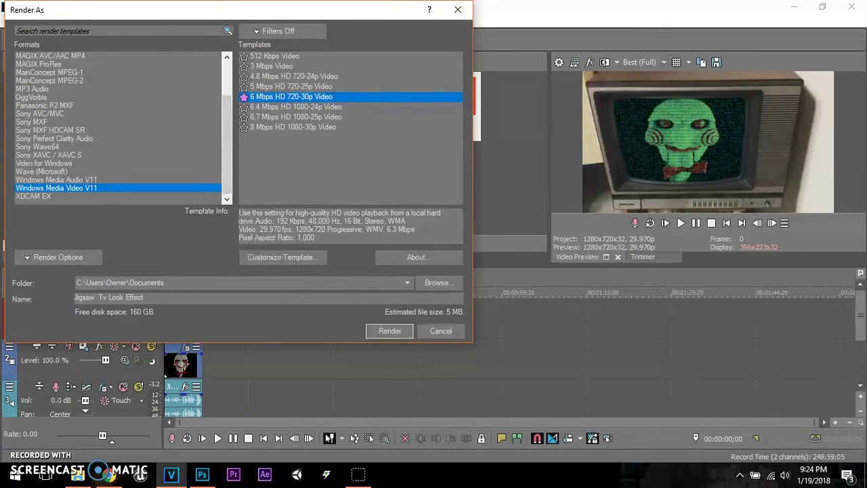
pyautogui.press('Return')
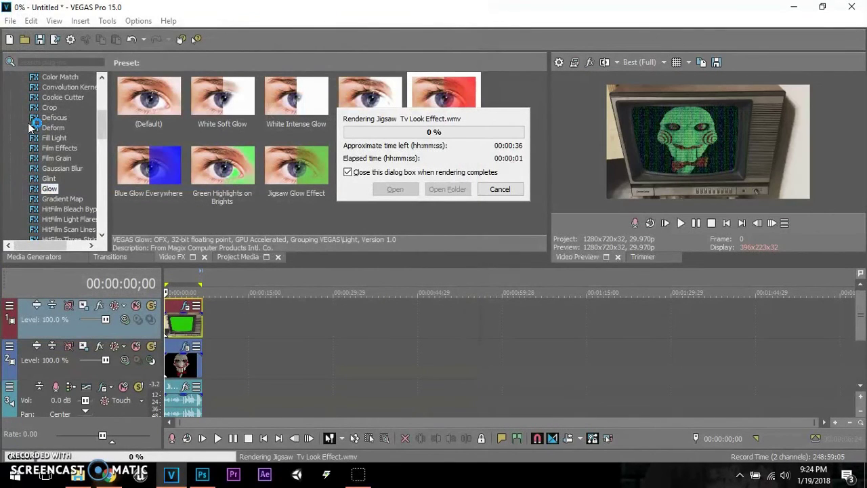